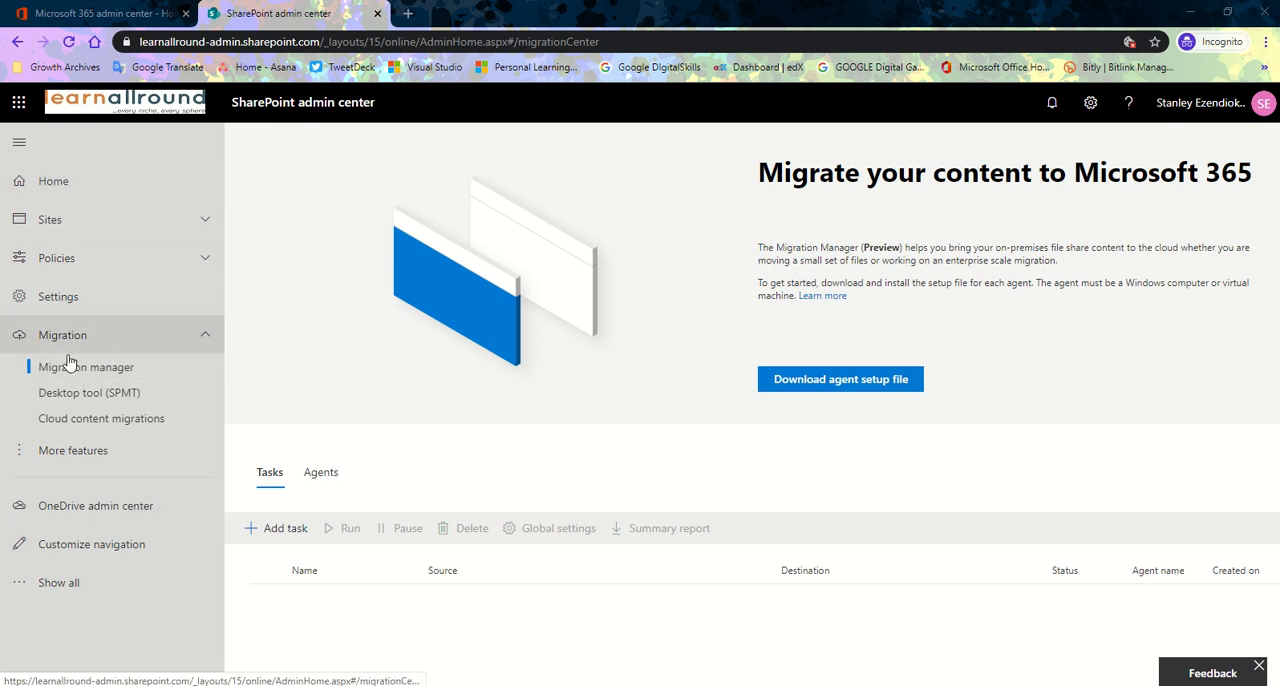
# Open the Migration manager page in the SharePoint admin center's migration section.
pyautogui.click(112, 338)
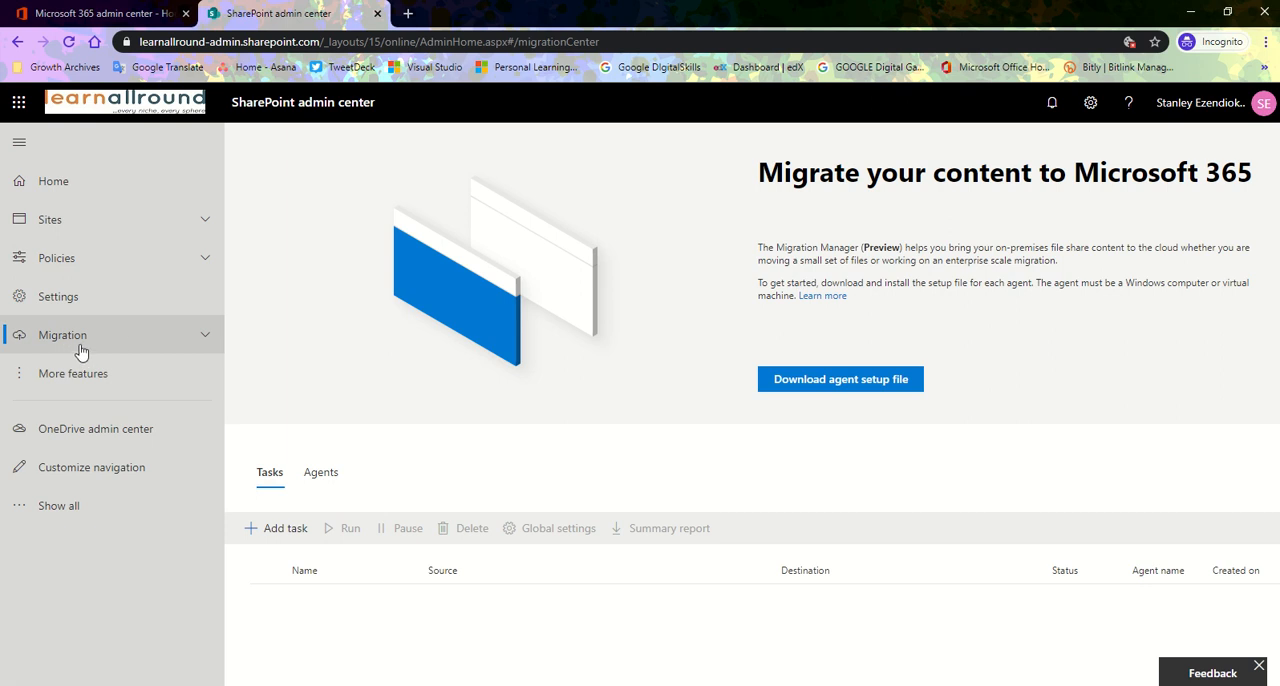
pyautogui.click(76, 337)
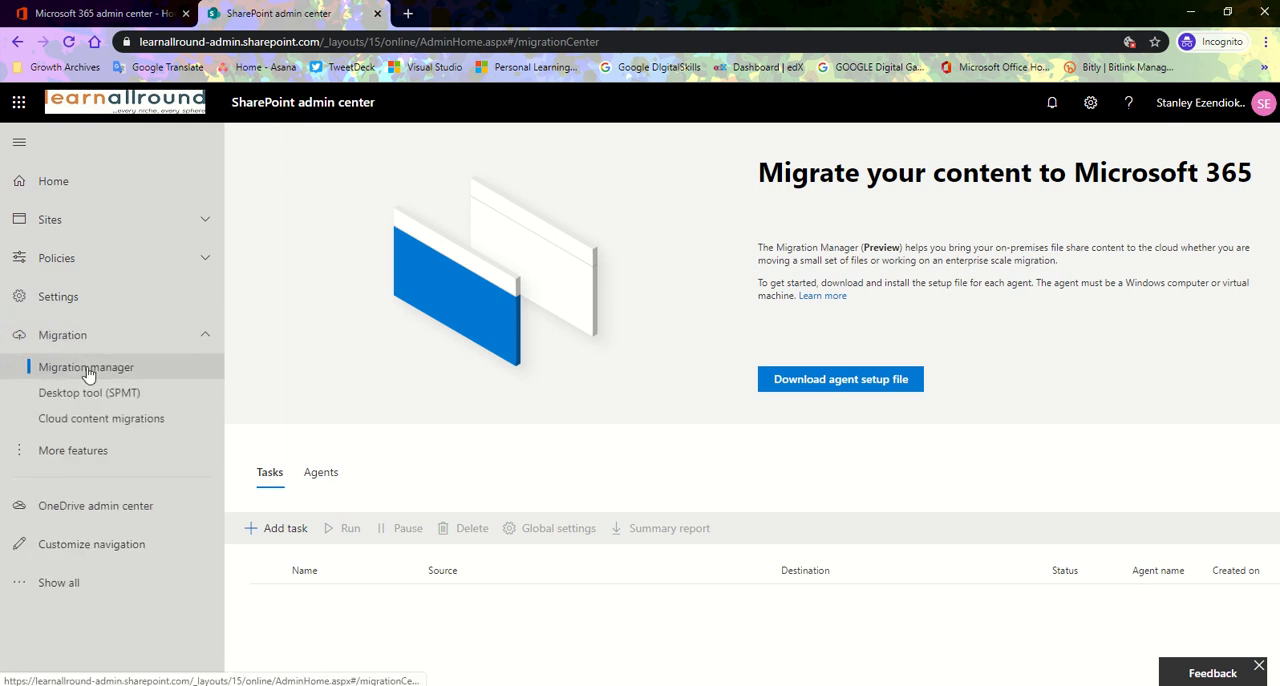
pyautogui.click(88, 374)
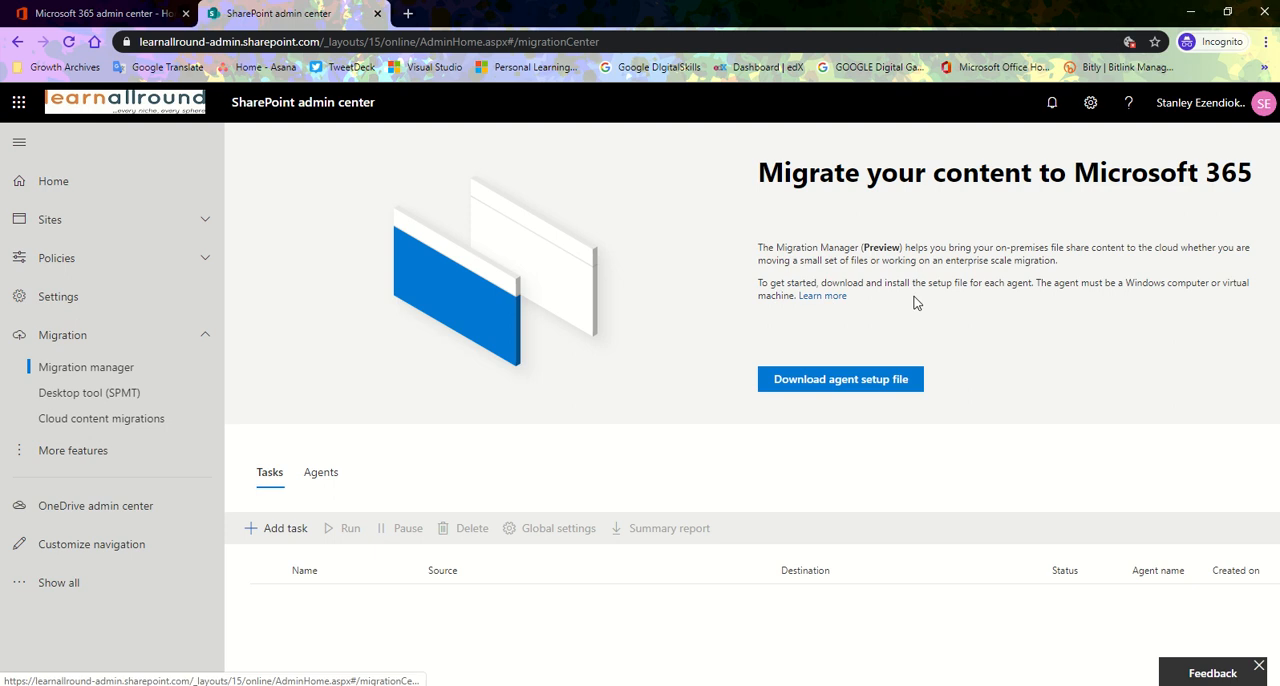
# View the cloud content migrations page and its get-started site, Mover, and return to the SharePoint admin center.
pyautogui.click(55, 422)
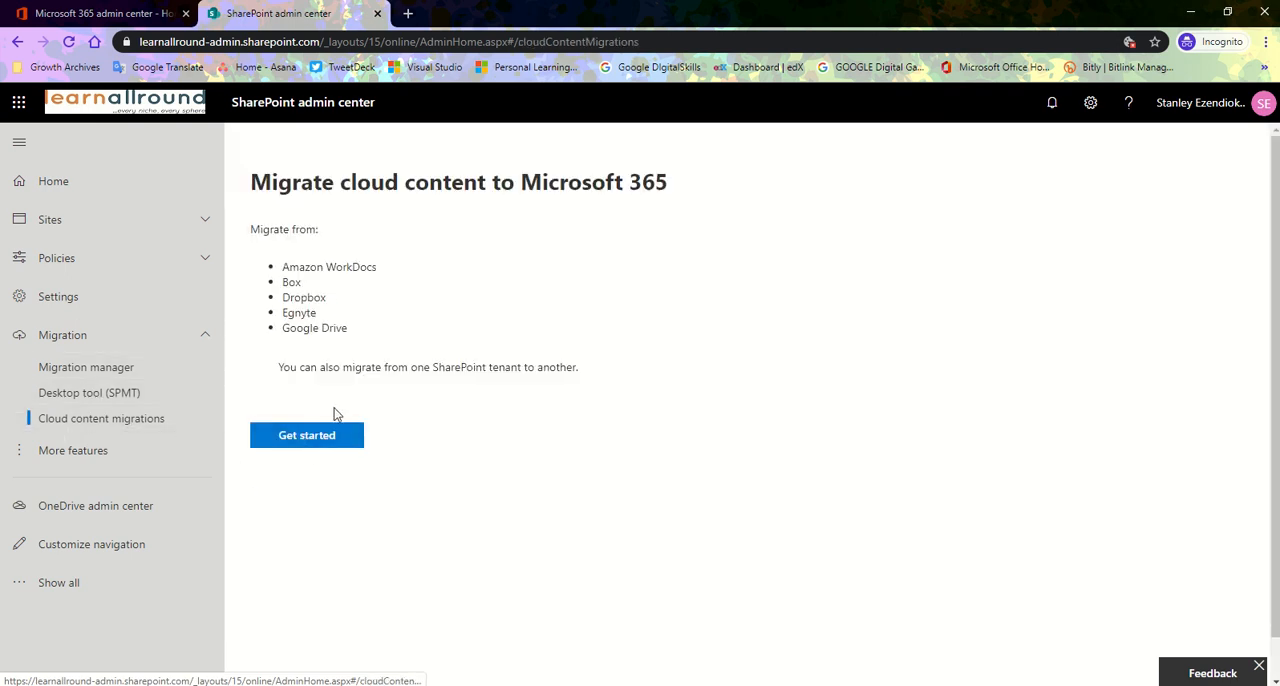
pyautogui.click(319, 450)
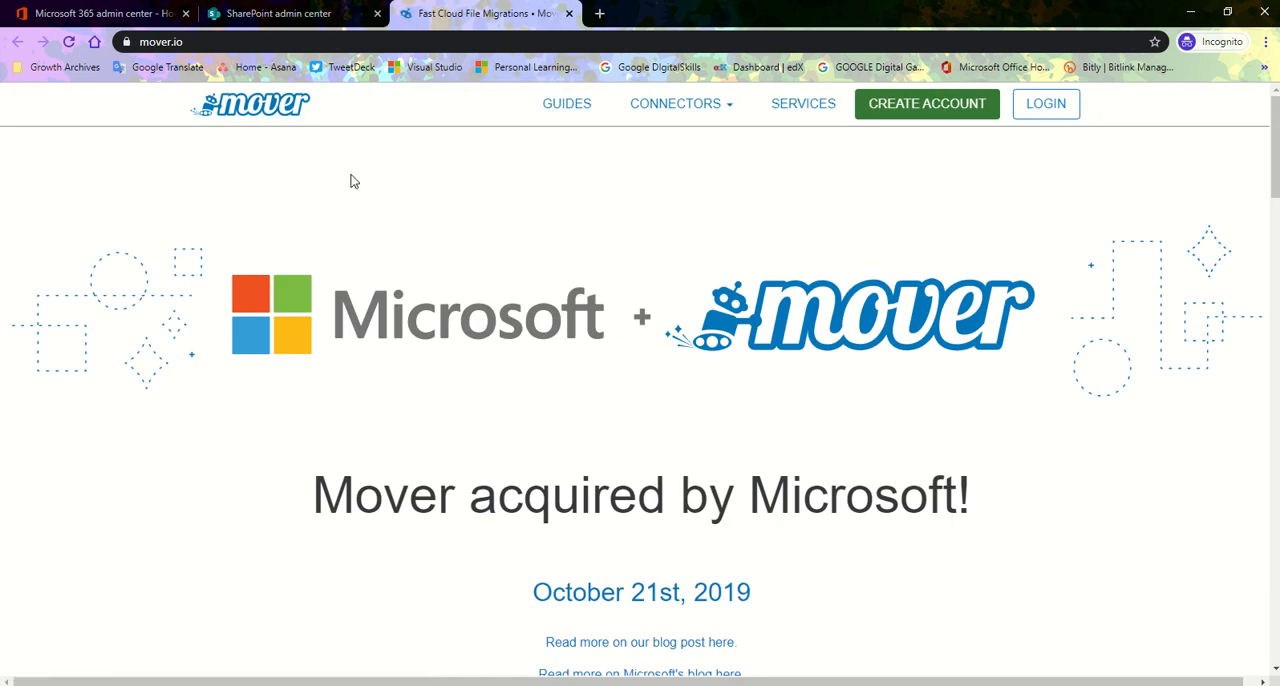
pyautogui.click(300, 12)
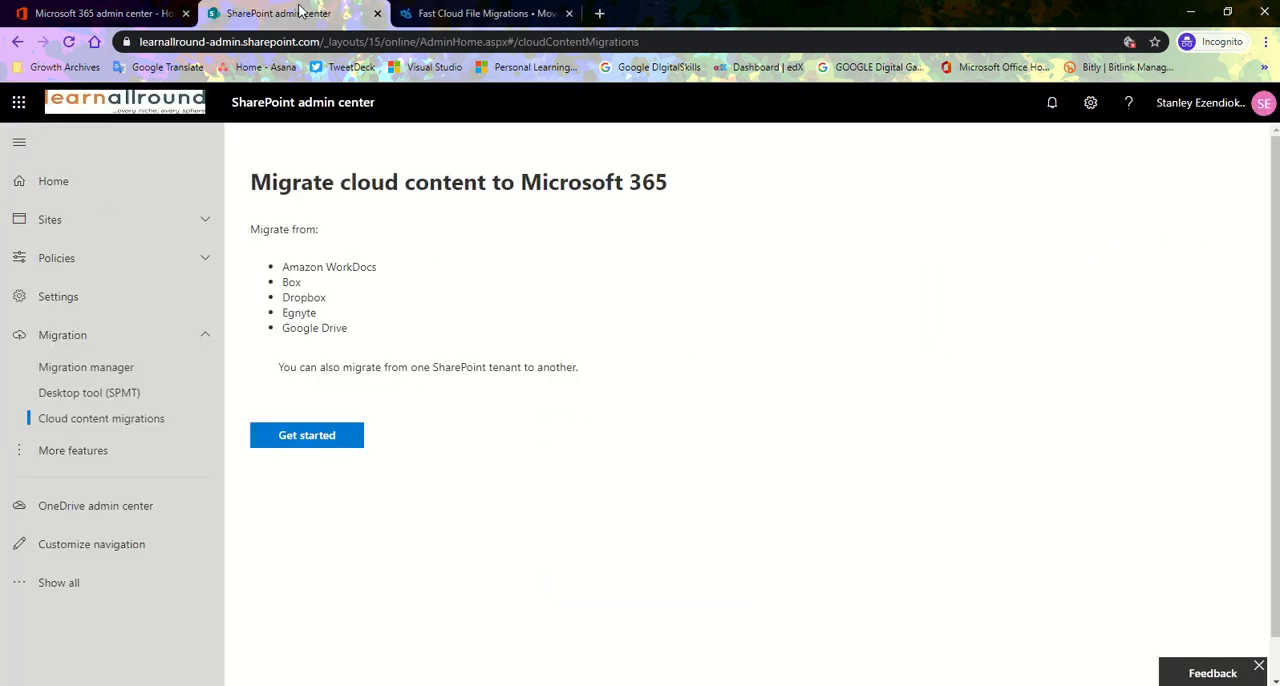
# View the desktop tool (SPMT) page and launch the installed SharePoint Migration Tool from the desktop.
pyautogui.click(92, 396)
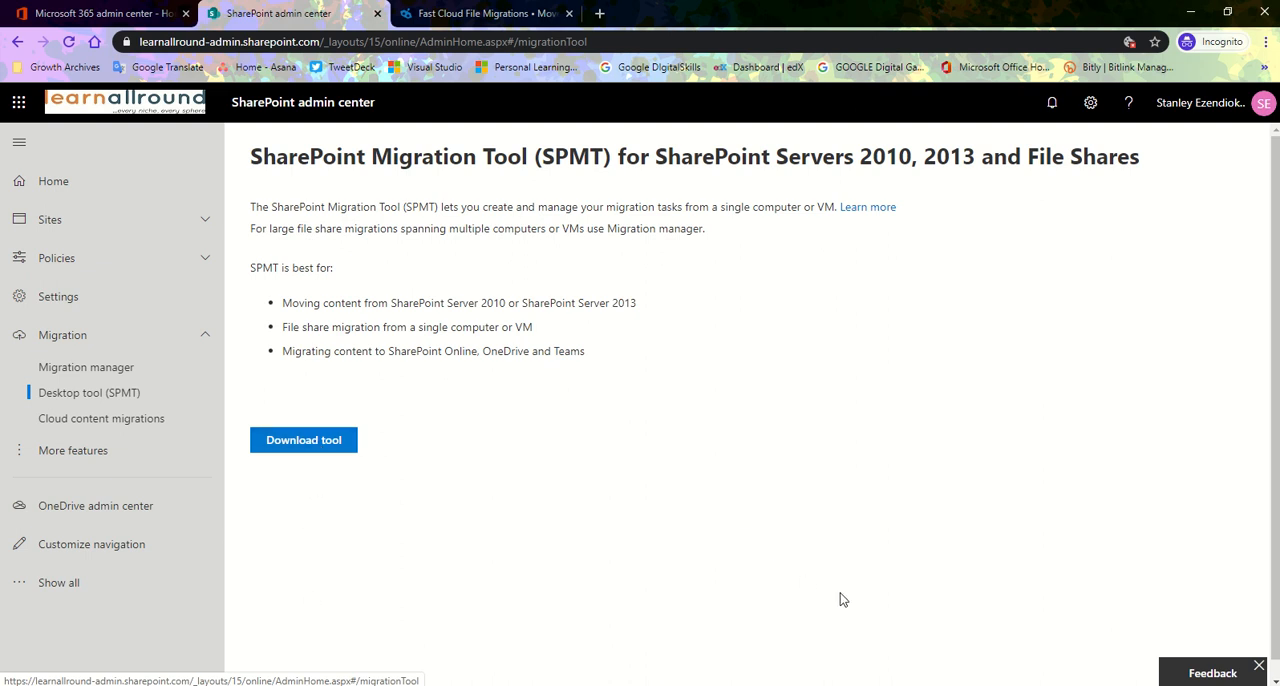
pyautogui.click(1197, 11)
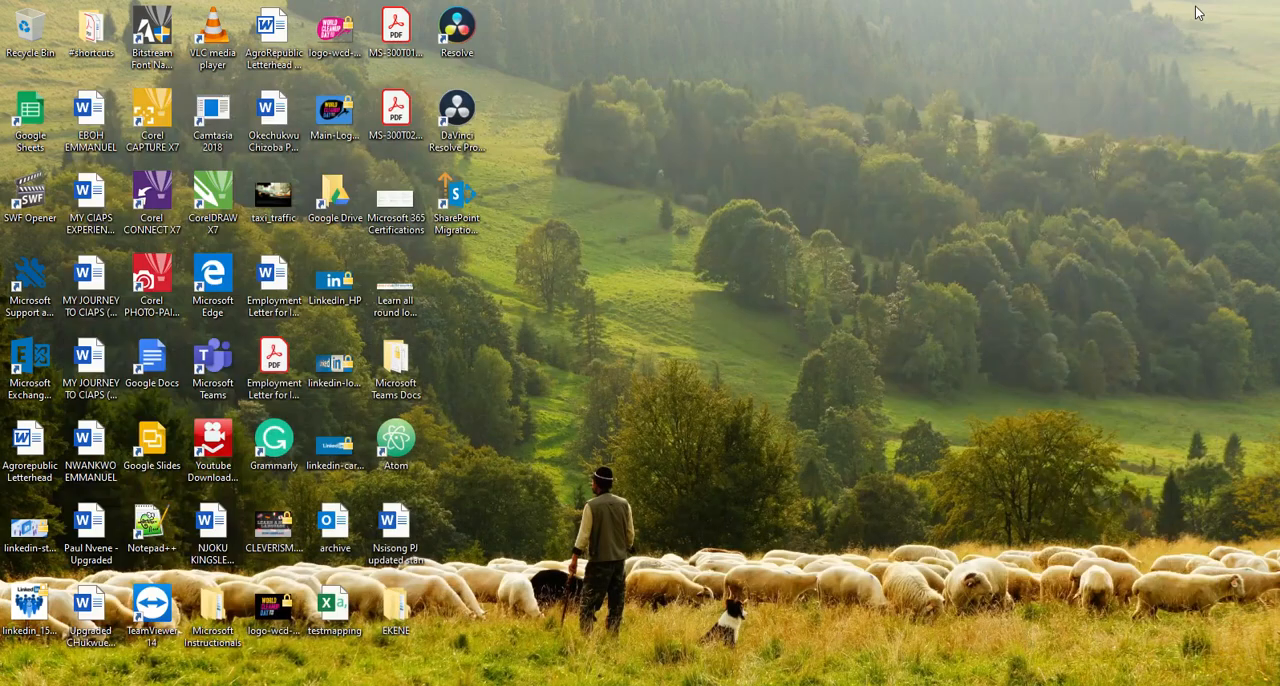
pyautogui.click(473, 210)
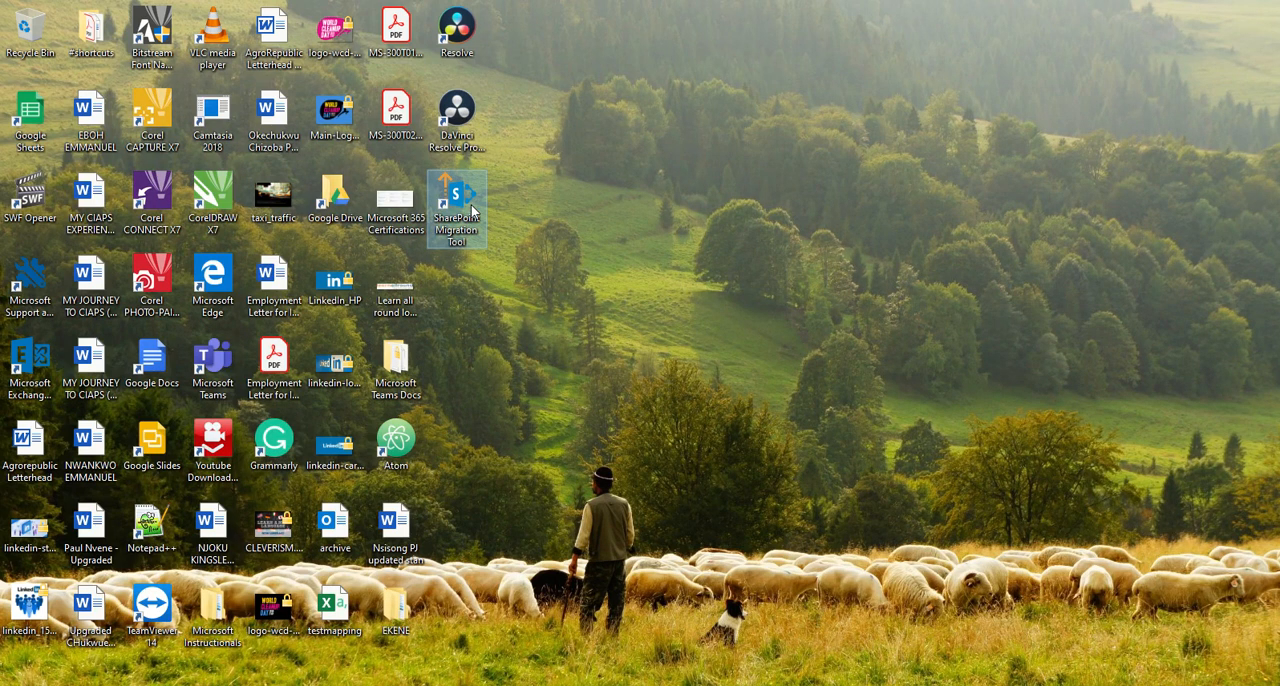
pyautogui.doubleClick(472, 208)
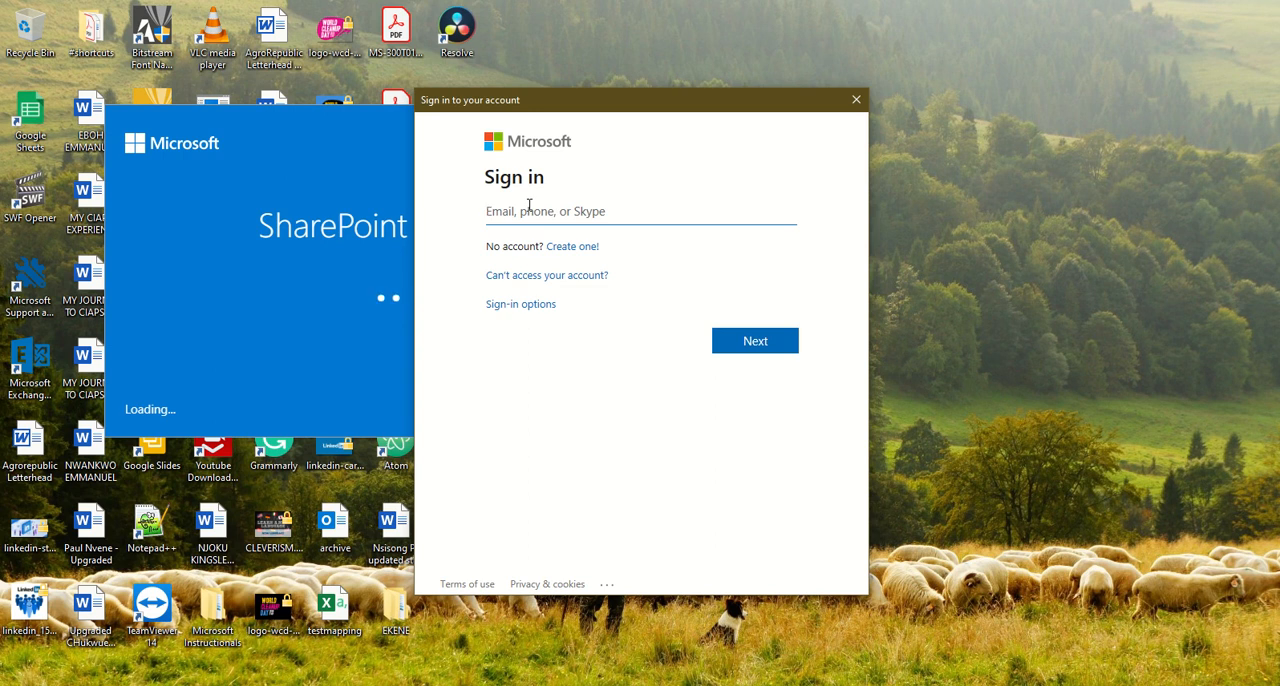
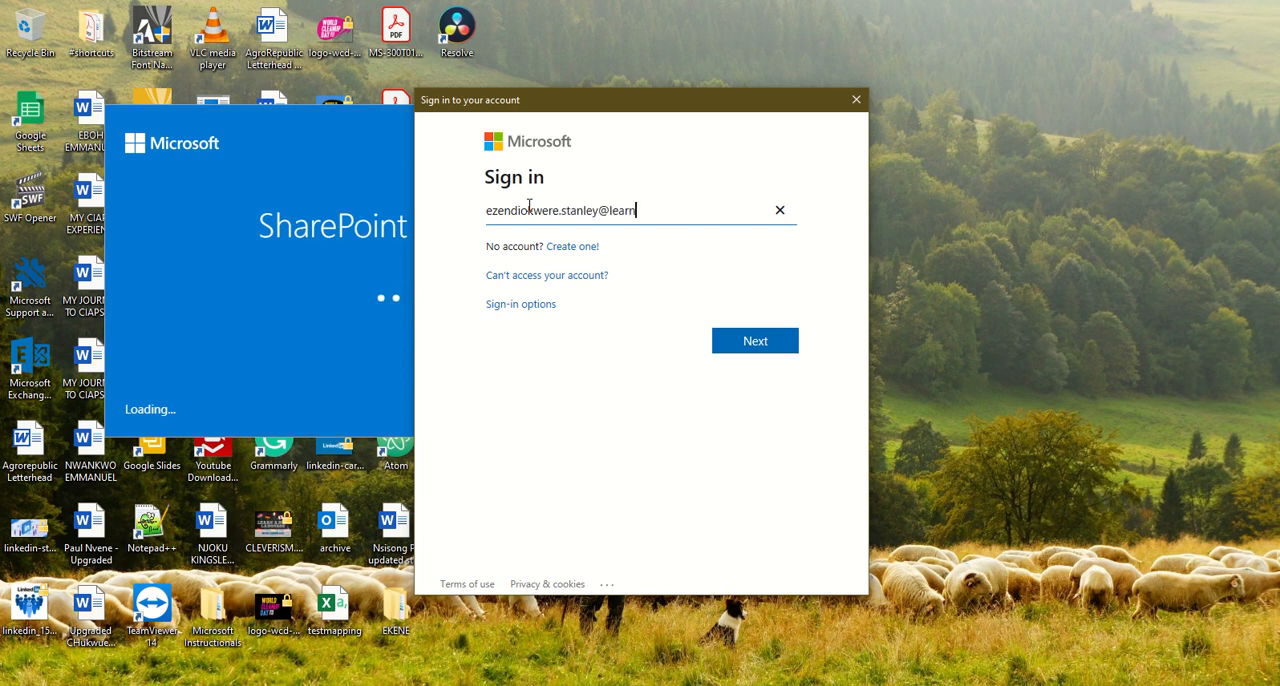
# Sign in to the SharePoint Migration Tool with the account e-mail and the account password.
pyautogui.click(775, 350)
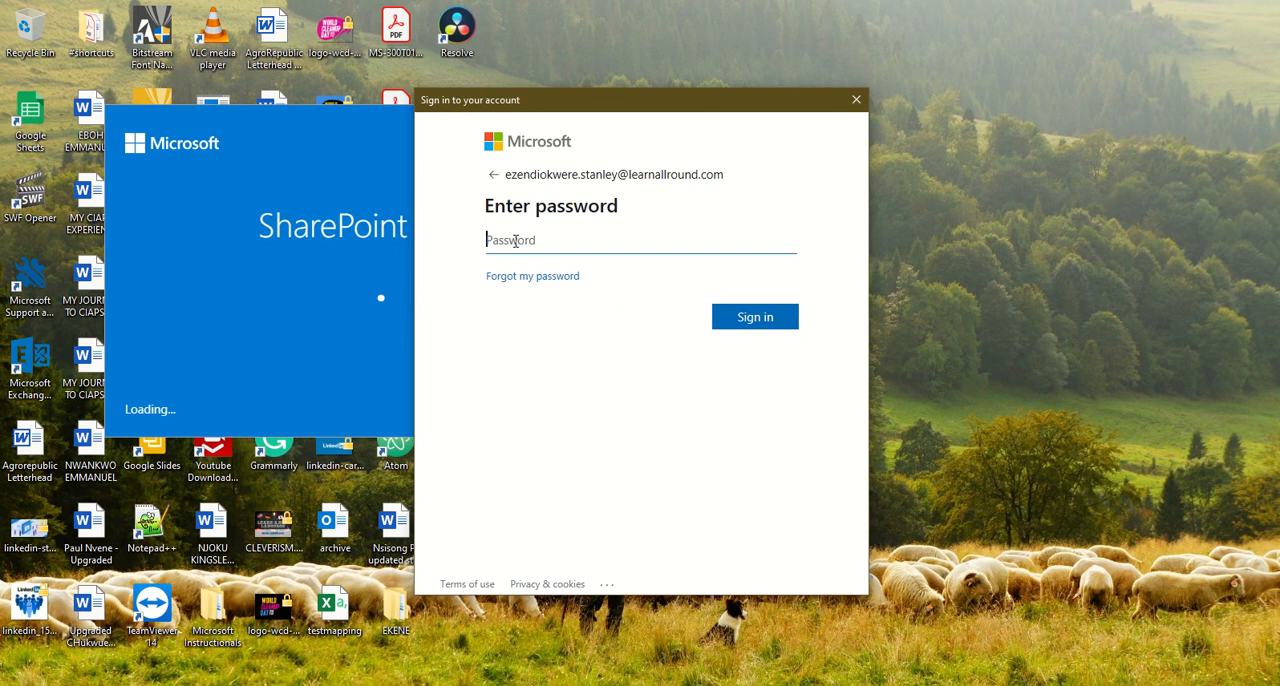
pyautogui.hotkey('ctrl', 'v')
pyautogui.click(762, 317)
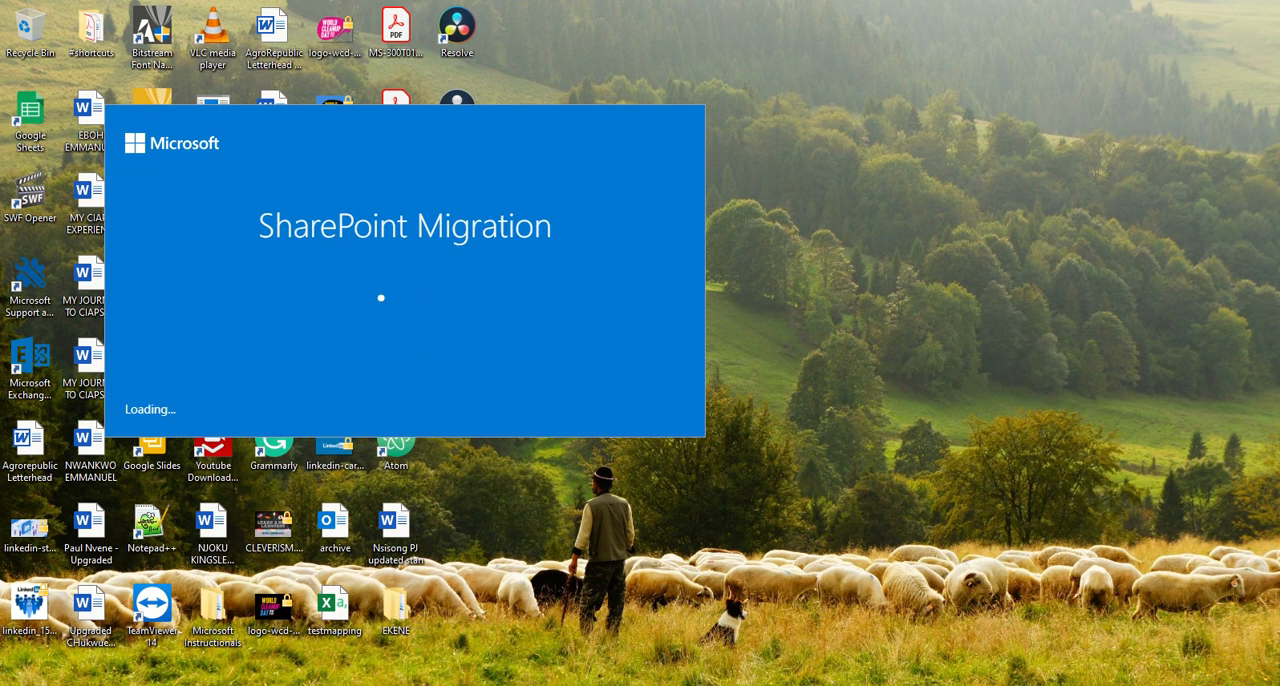
# Switch to the SharePoint admin center in the browser and open OneDrive from the Microsoft 365 apps.
pyautogui.click(530, 638)
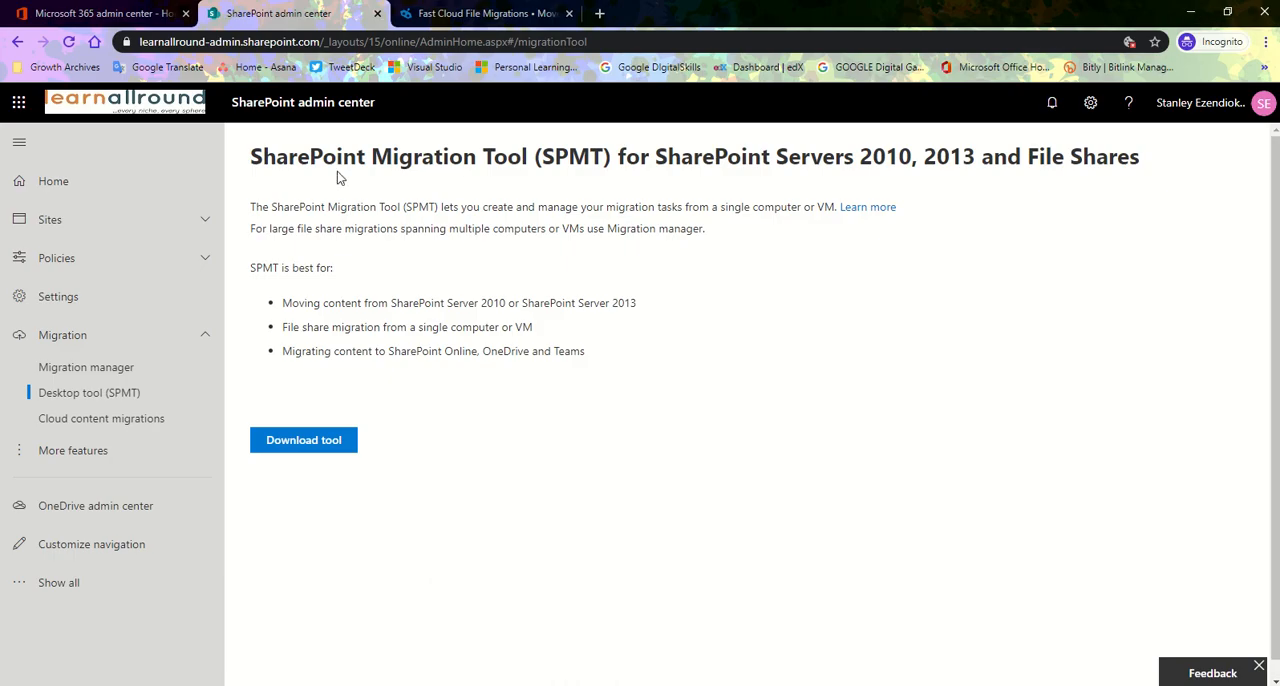
pyautogui.click(437, 13)
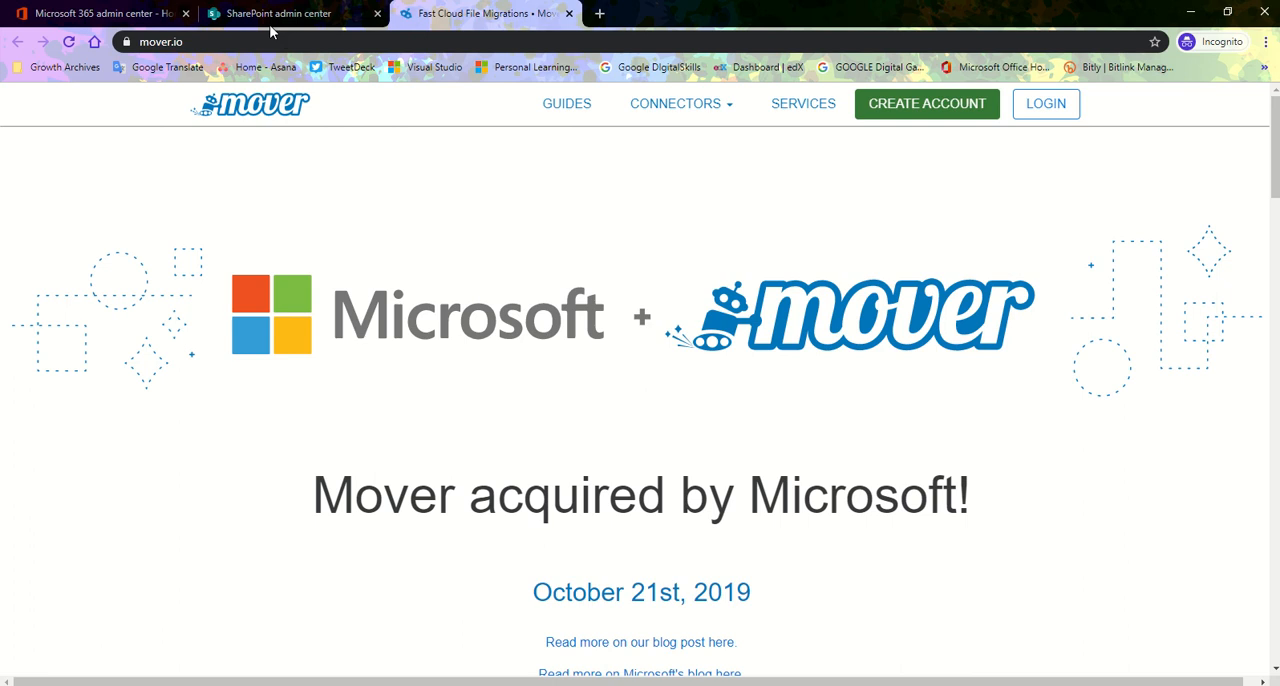
pyautogui.click(271, 16)
pyautogui.click(19, 102)
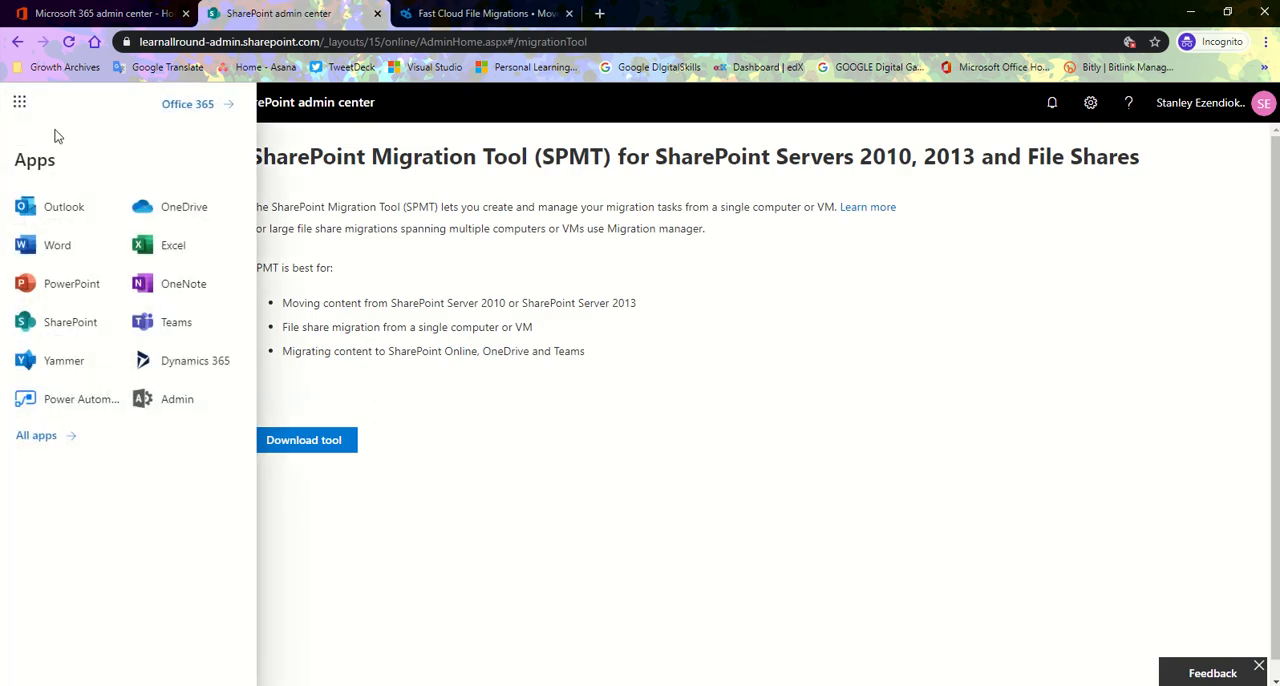
pyautogui.click(177, 208)
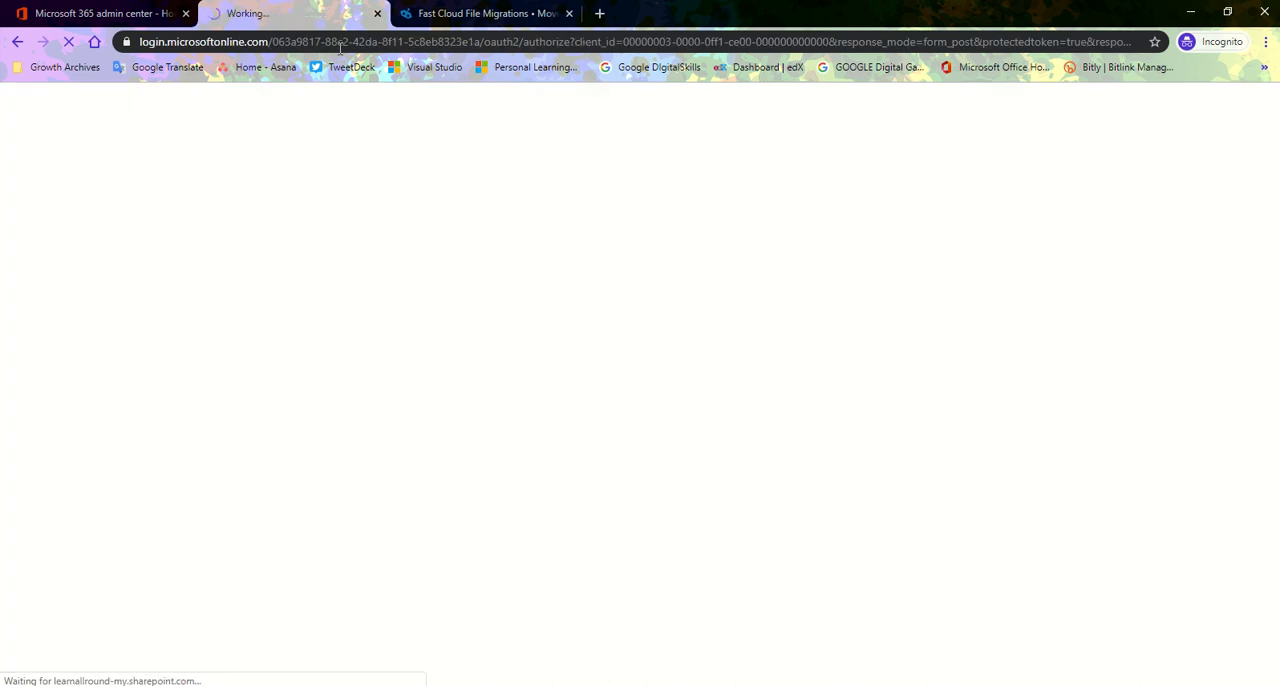
# Copy the personal OneDrive site address up to the account folder, leaving out the _layouts part.
pyautogui.click(208, 42)
pyautogui.click(340, 42)
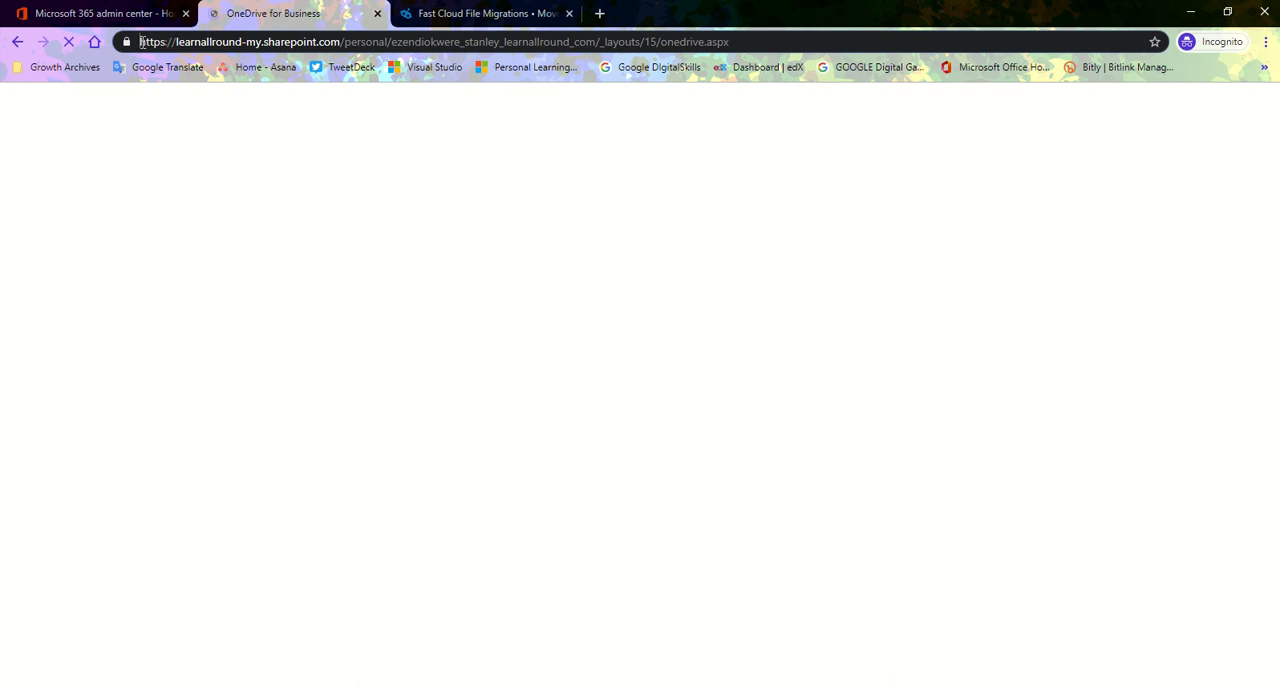
pyautogui.moveTo(140, 42); pyautogui.dragTo(603, 42)
pyautogui.hotkey('ctrl', 'c')
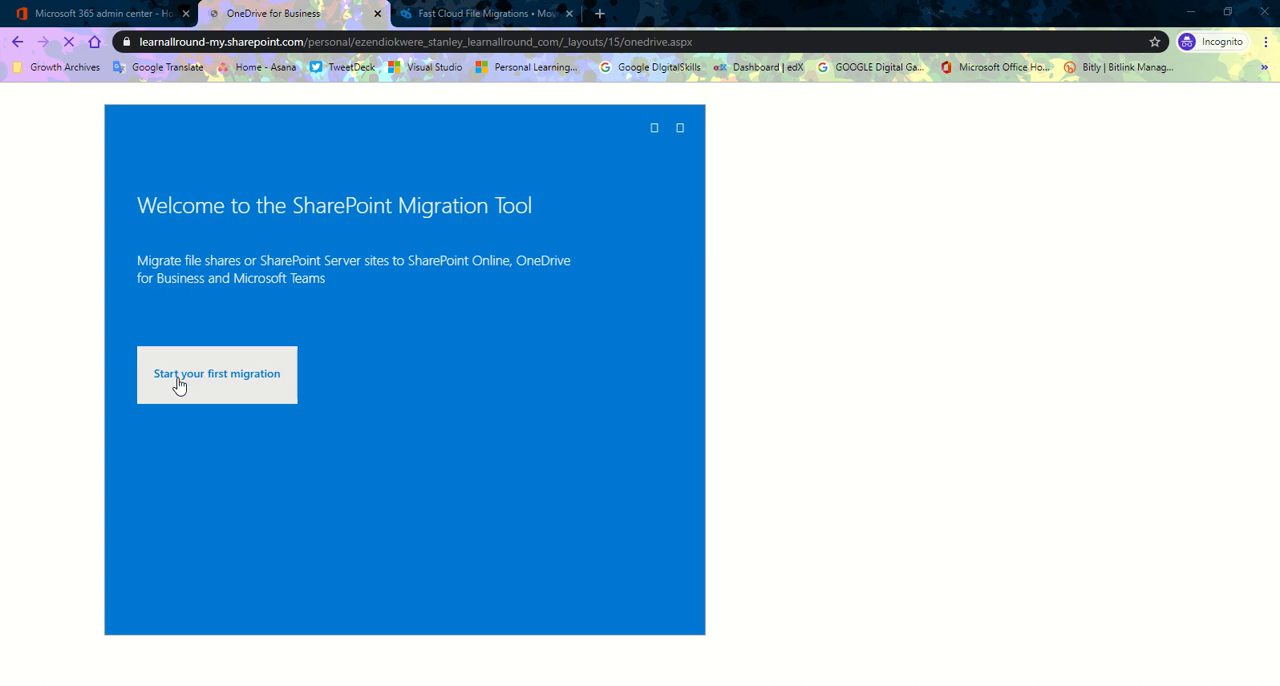
# In the SharePoint Migration Tool, start a File Share migration with the #Agro Republic Documents folder from Documents as the source.
pyautogui.click(200, 377)
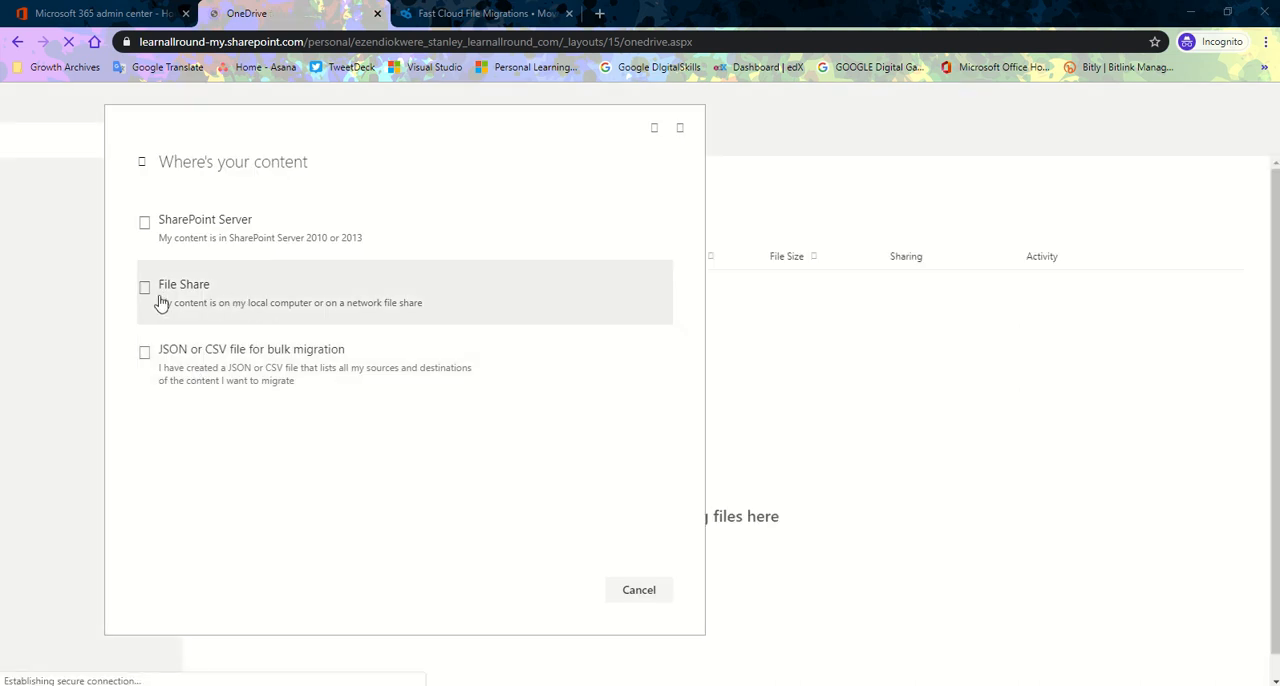
pyautogui.click(211, 291)
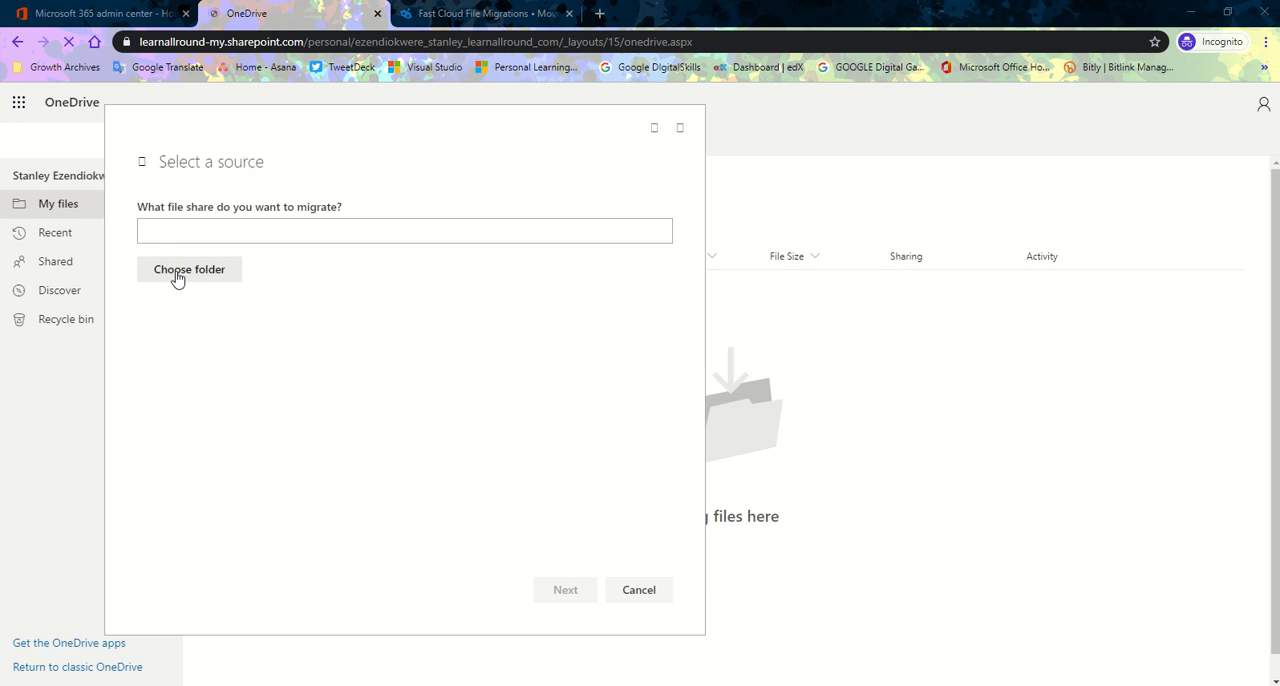
pyautogui.click(173, 277)
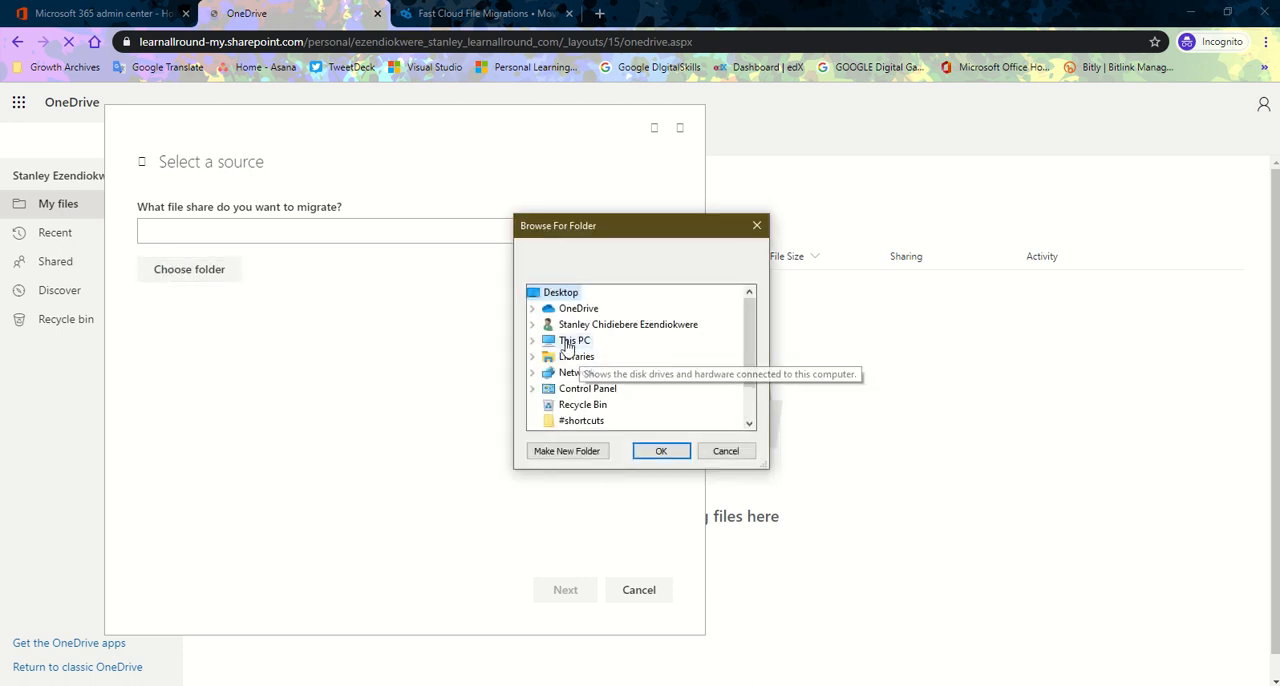
pyautogui.doubleClick(556, 345)
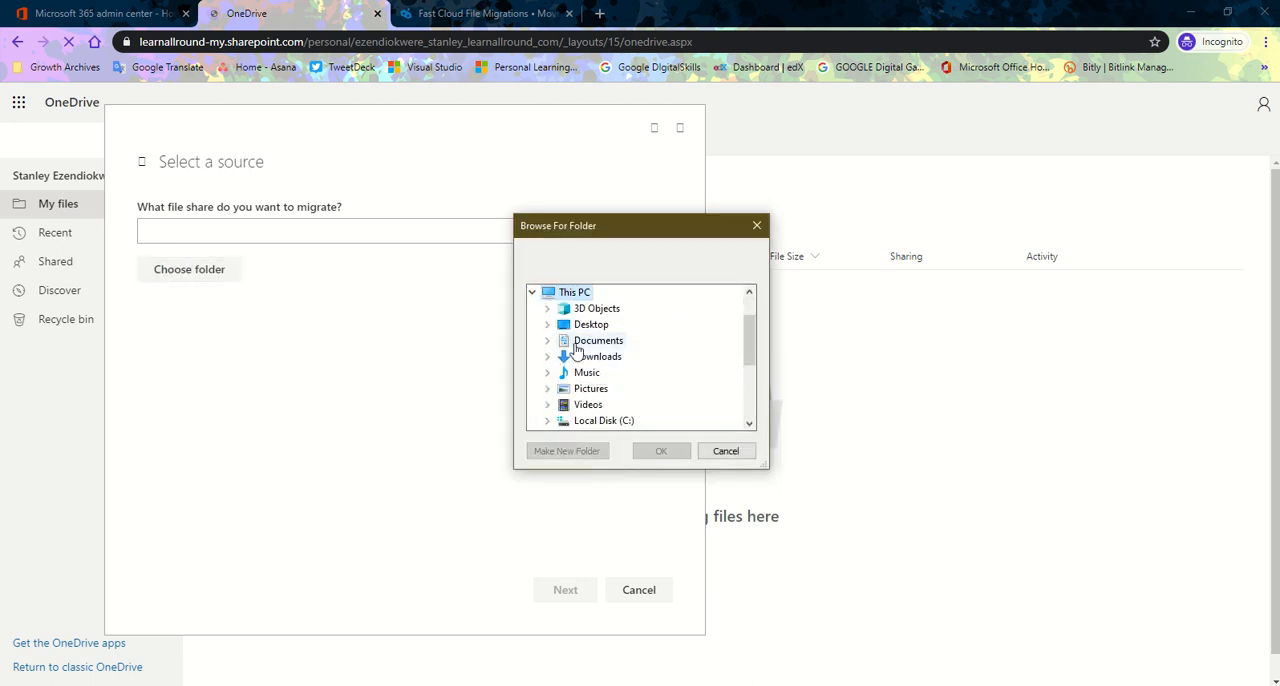
pyautogui.click(547, 342)
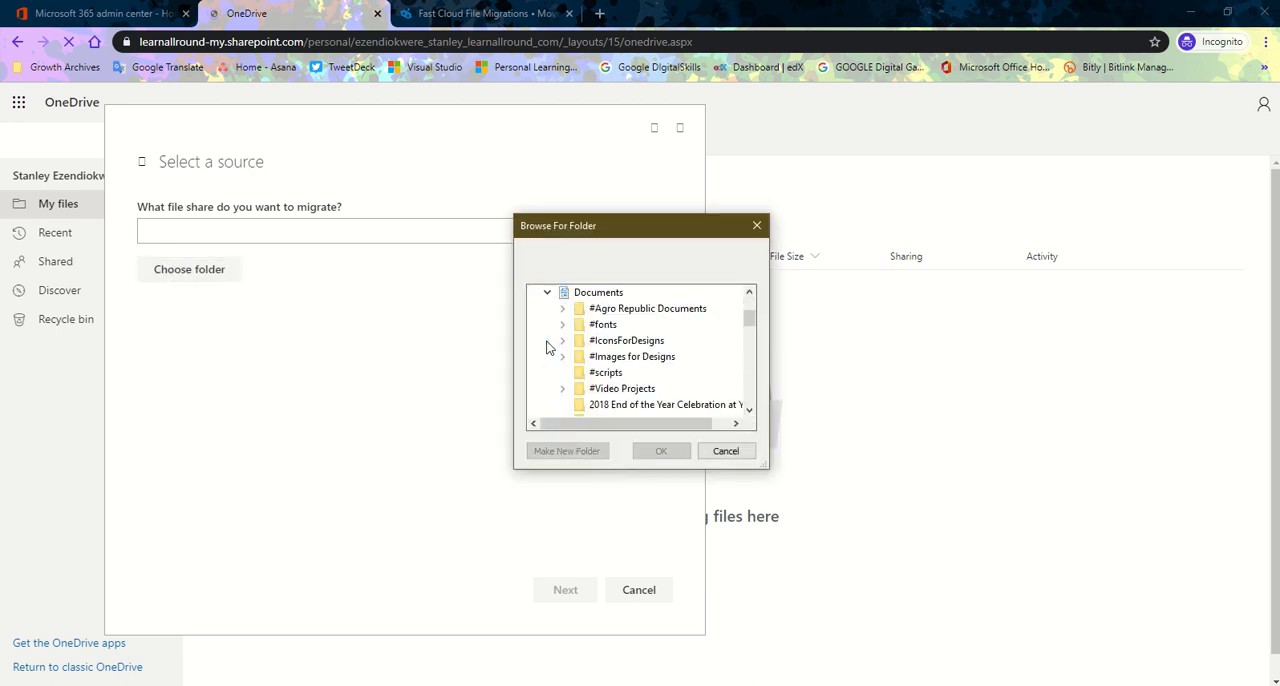
pyautogui.doubleClick(647, 312)
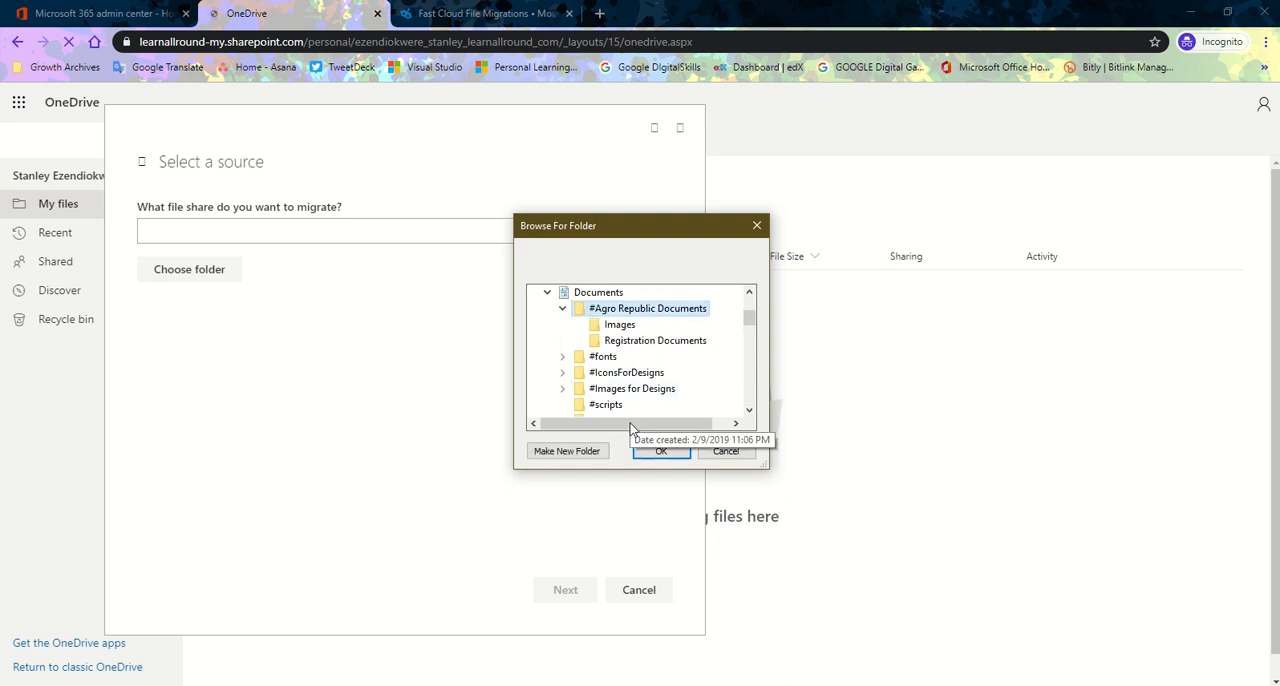
pyautogui.click(659, 452)
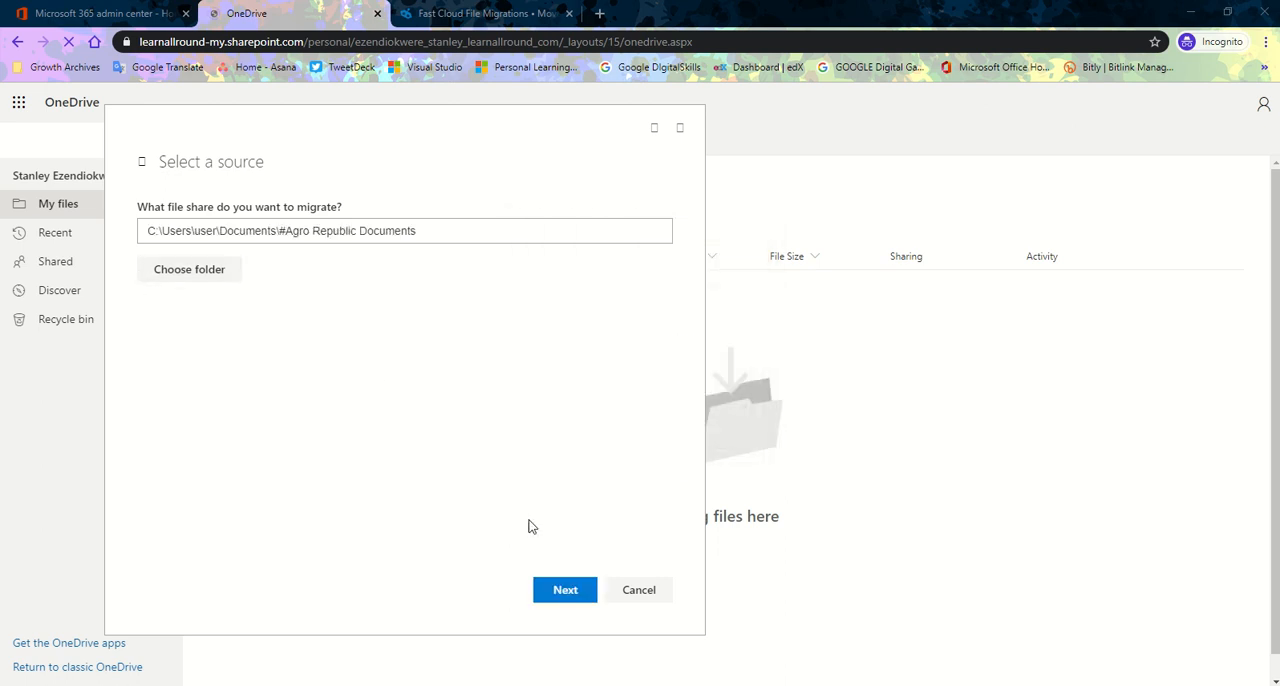
pyautogui.click(560, 598)
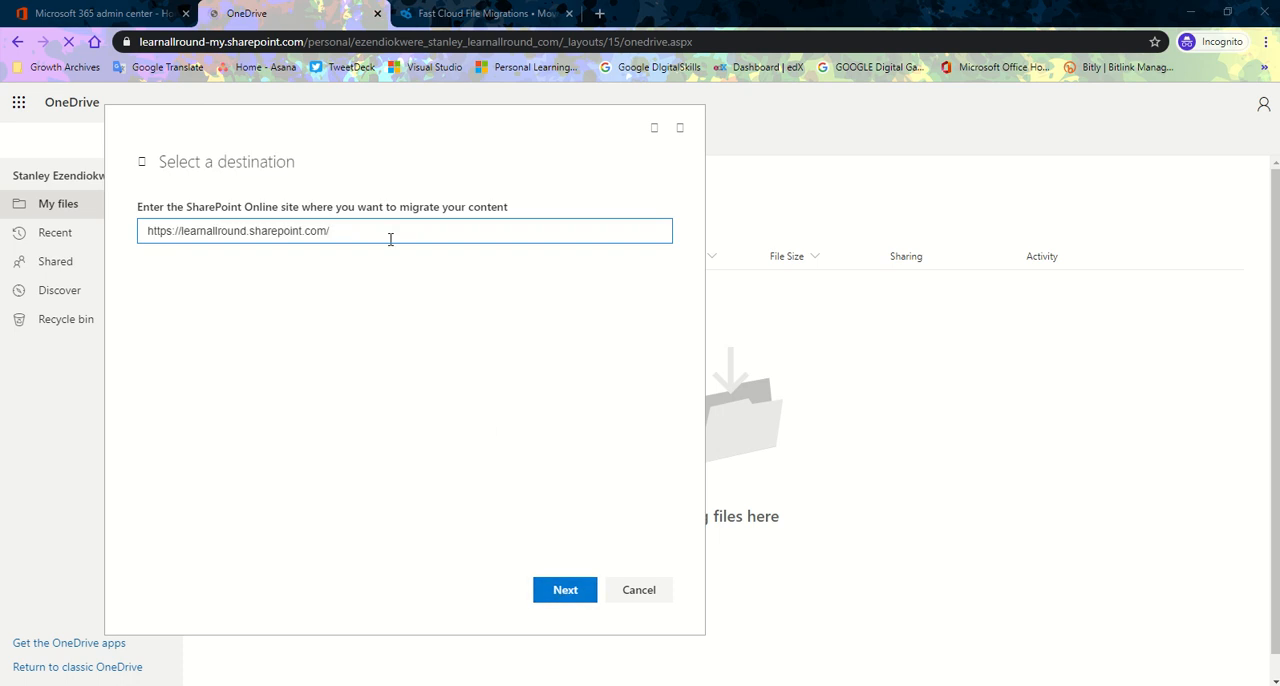
# Replace the destination site address with the copied personal OneDrive address and submit it.
pyautogui.moveTo(354, 233); pyautogui.dragTo(54, 236)
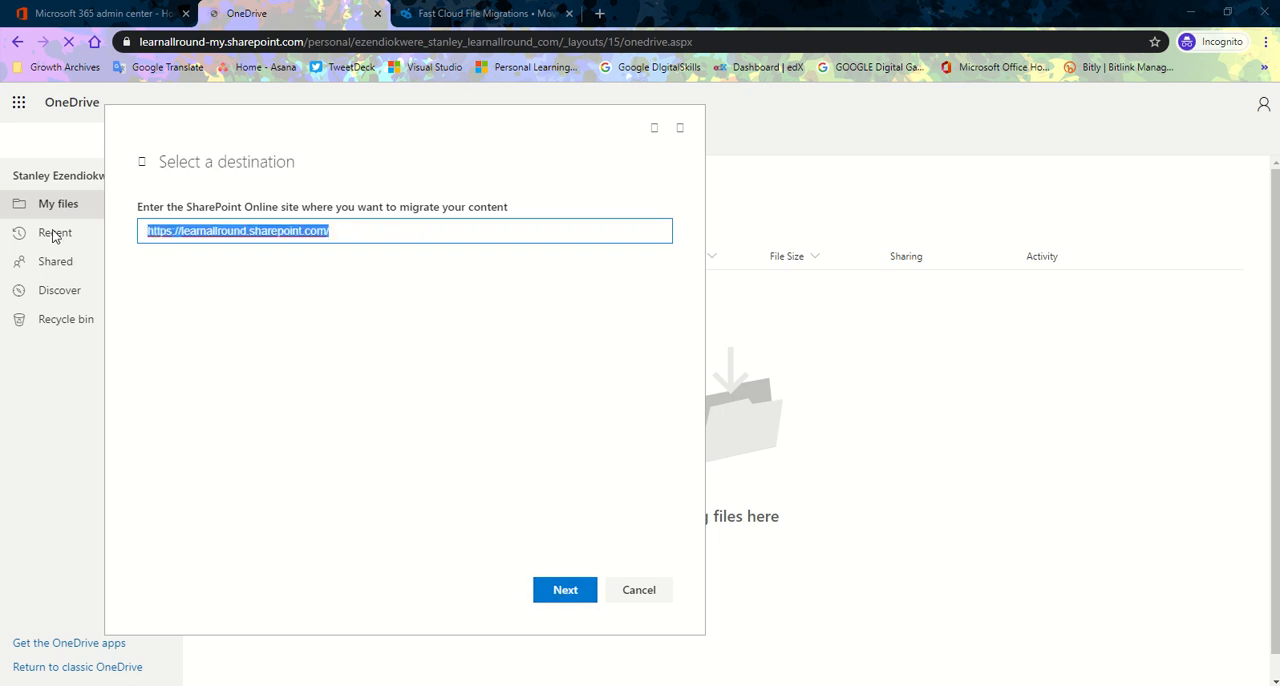
pyautogui.hotkey('ctrl', 'v')
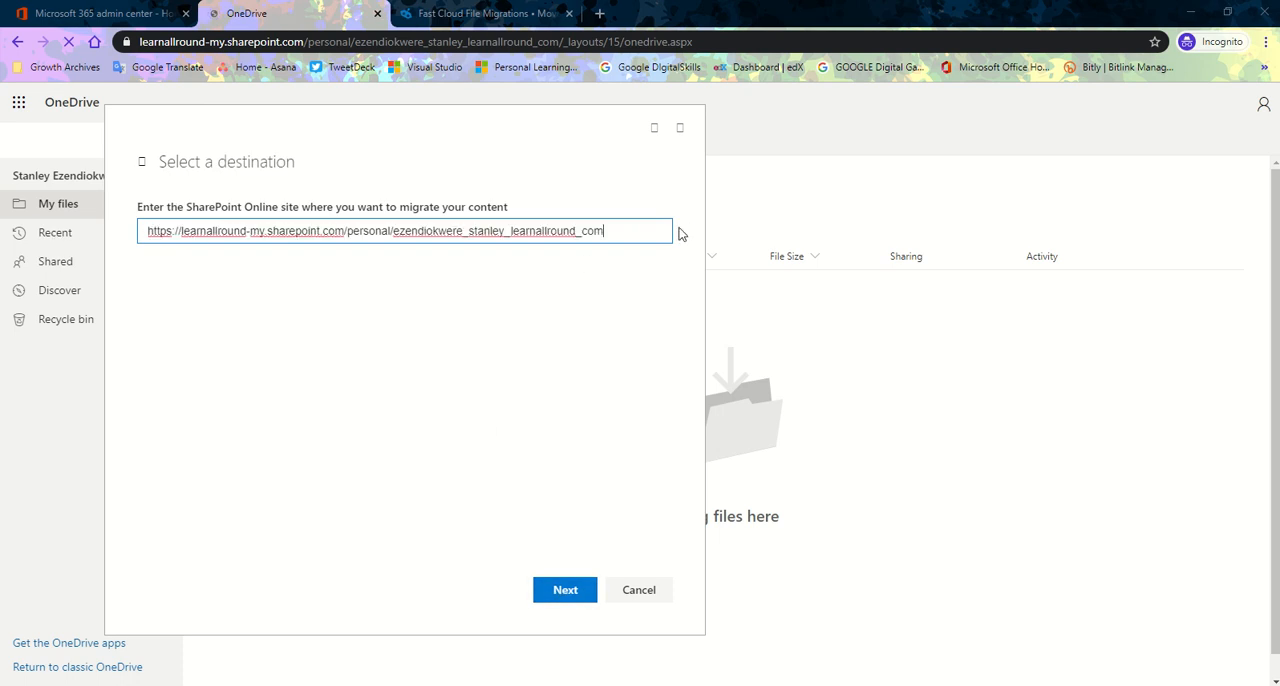
pyautogui.click(560, 590)
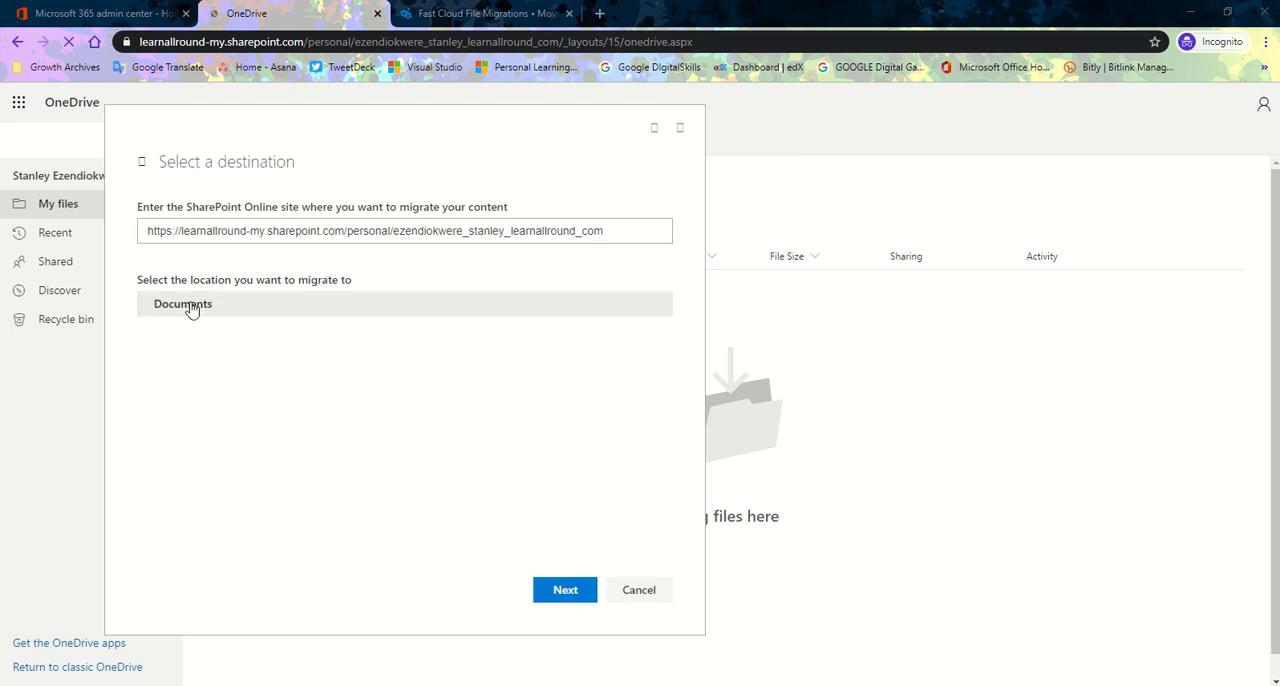
# Examine the available migration locations and the subfolder options under Documents in the destination site.
pyautogui.click(189, 306)
pyautogui.click(277, 334)
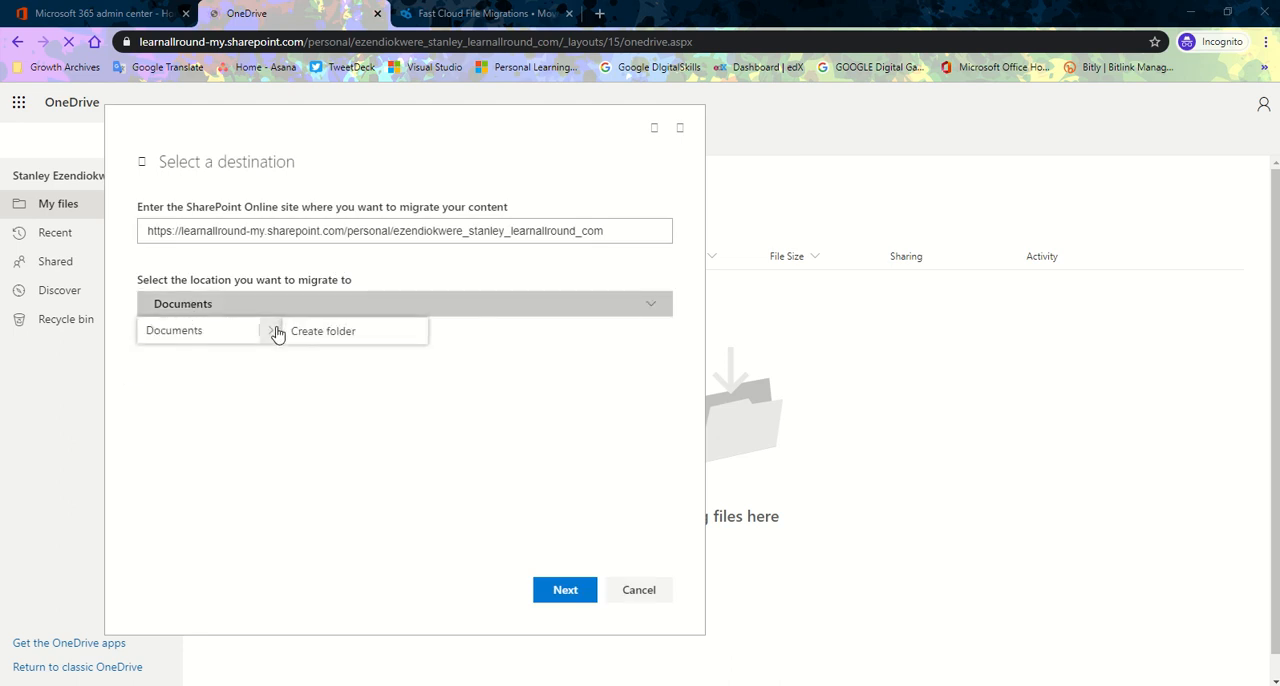
pyautogui.click(656, 308)
pyautogui.click(655, 311)
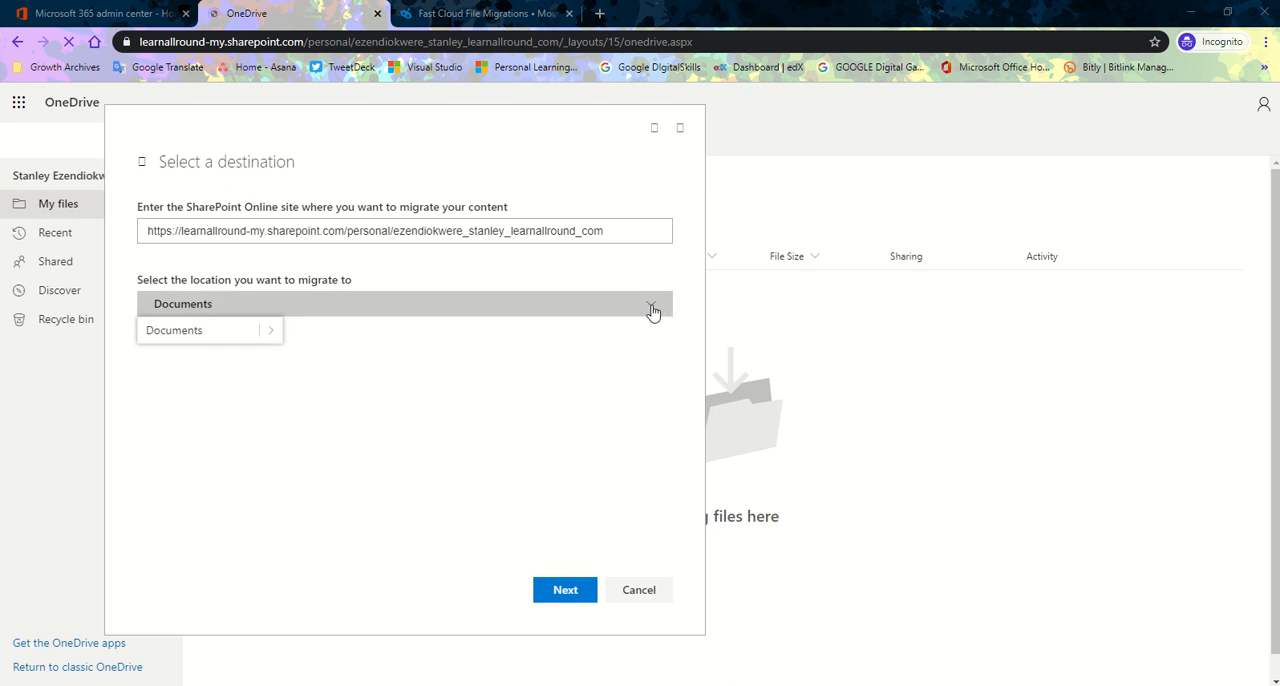
pyautogui.click(229, 309)
pyautogui.click(229, 309)
pyautogui.click(229, 309)
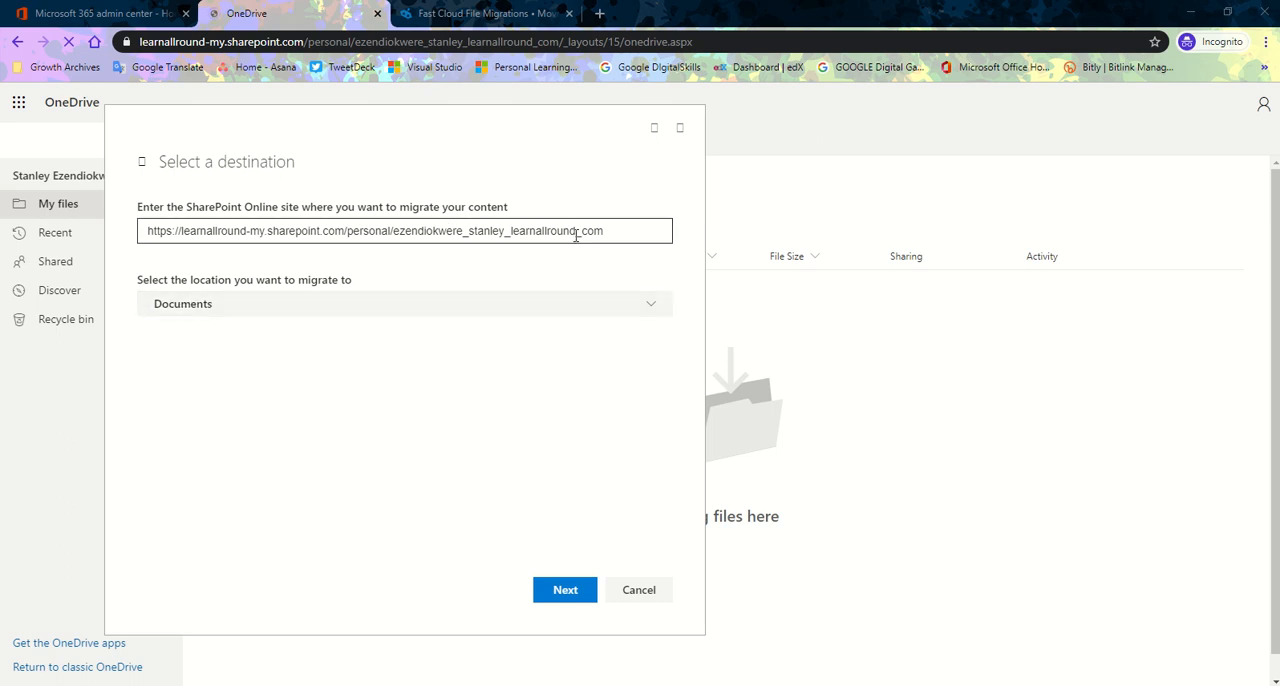
# Accept Documents as the destination location and name the migration "MIgrating local file".
pyautogui.click(563, 591)
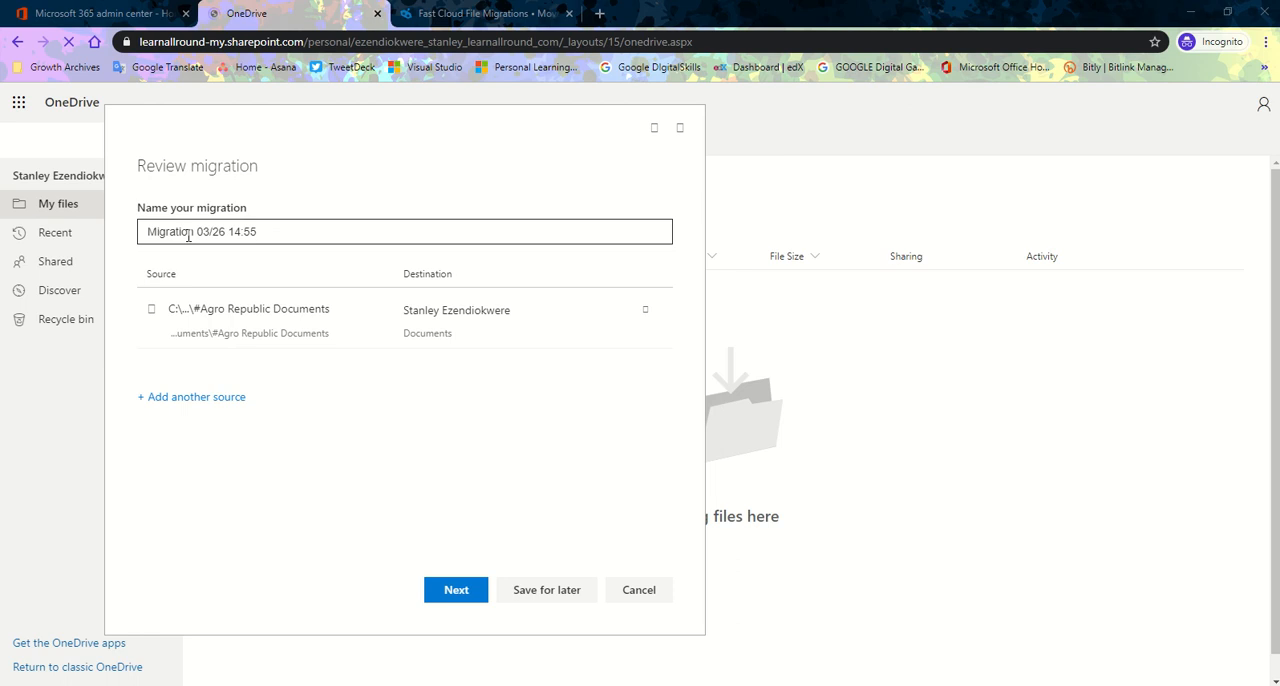
pyautogui.click(306, 232)
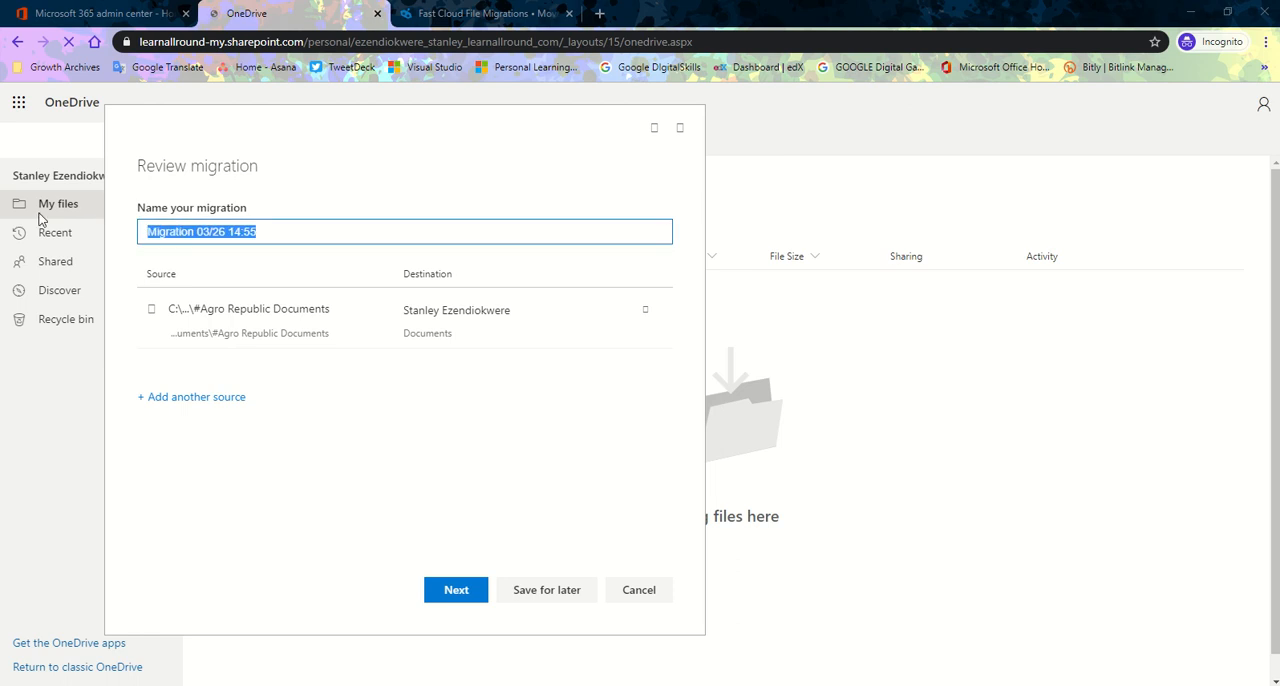
pyautogui.write('Mig')
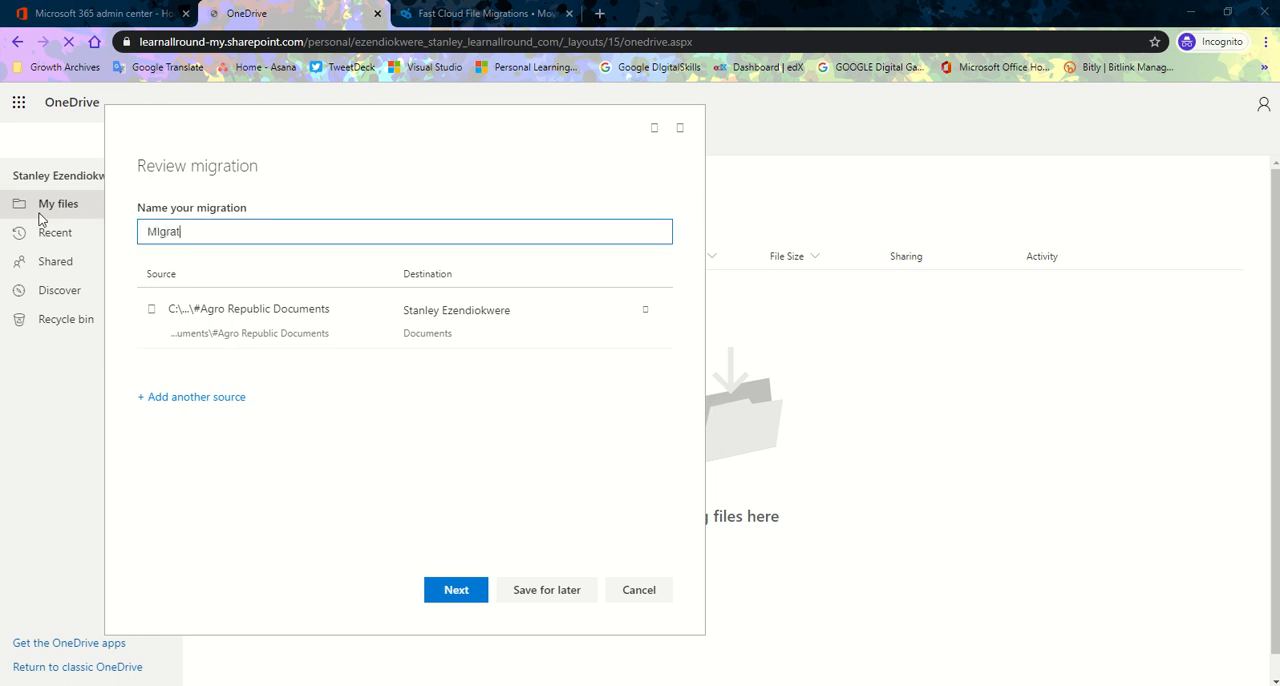
pyautogui.write('rating local file')
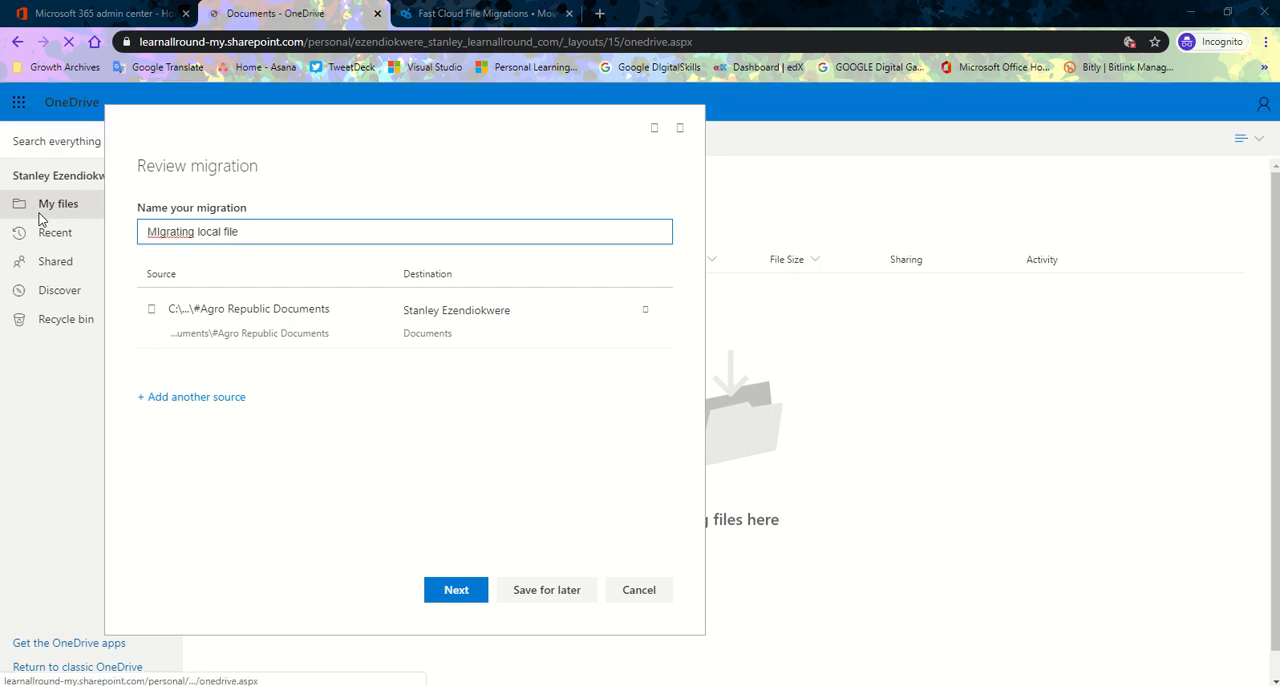
# Proceed to the migration settings and start the migration, keeping the preset basic settings.
pyautogui.click(460, 592)
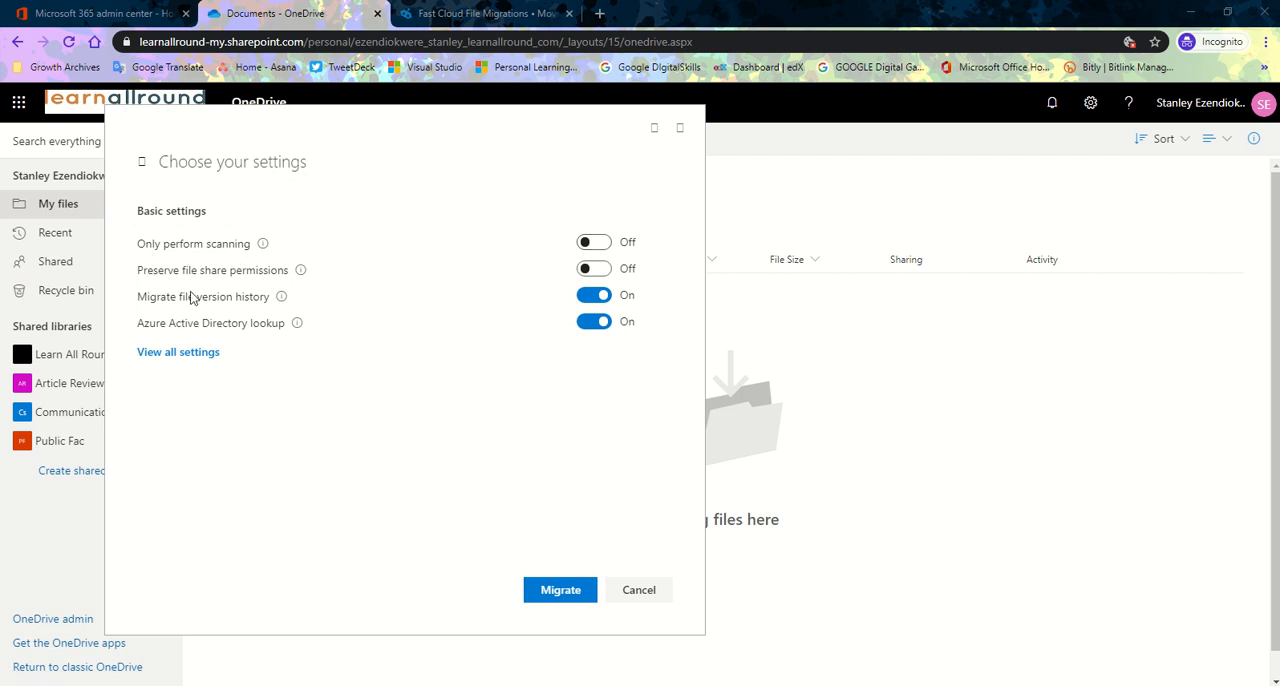
pyautogui.moveTo(305, 274)
pyautogui.click(563, 591)
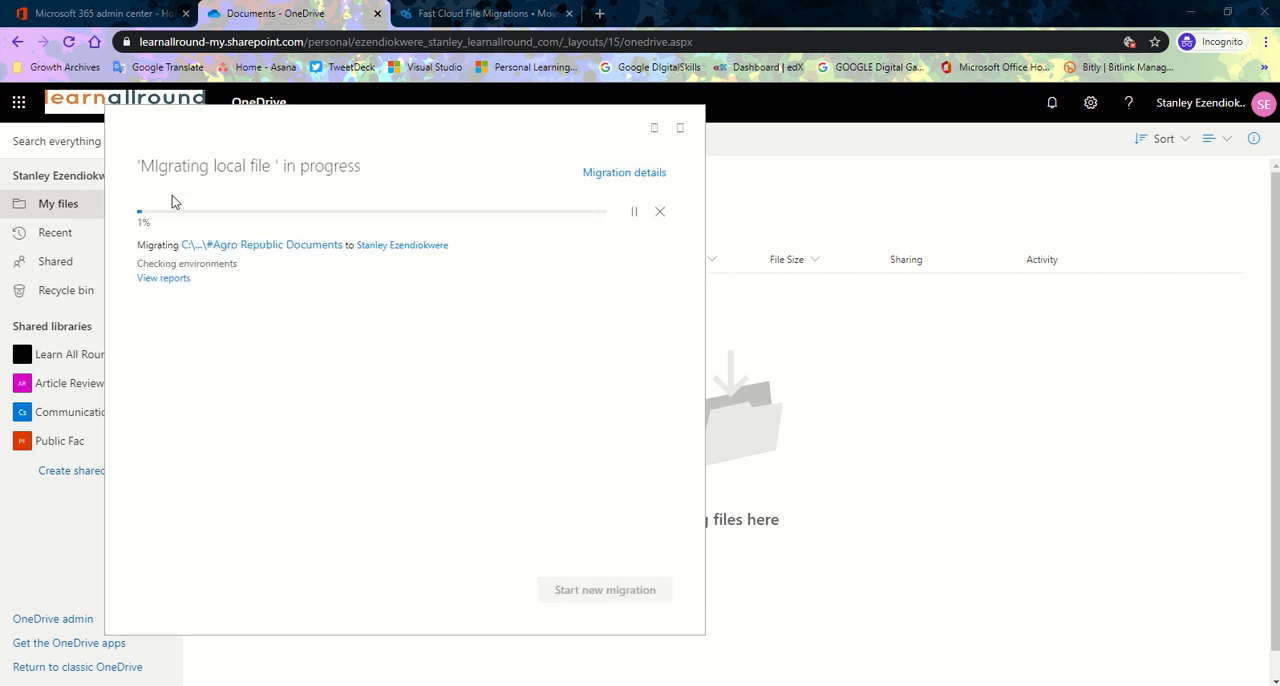
pyautogui.moveTo(139, 225); pyautogui.dragTo(223, 219)
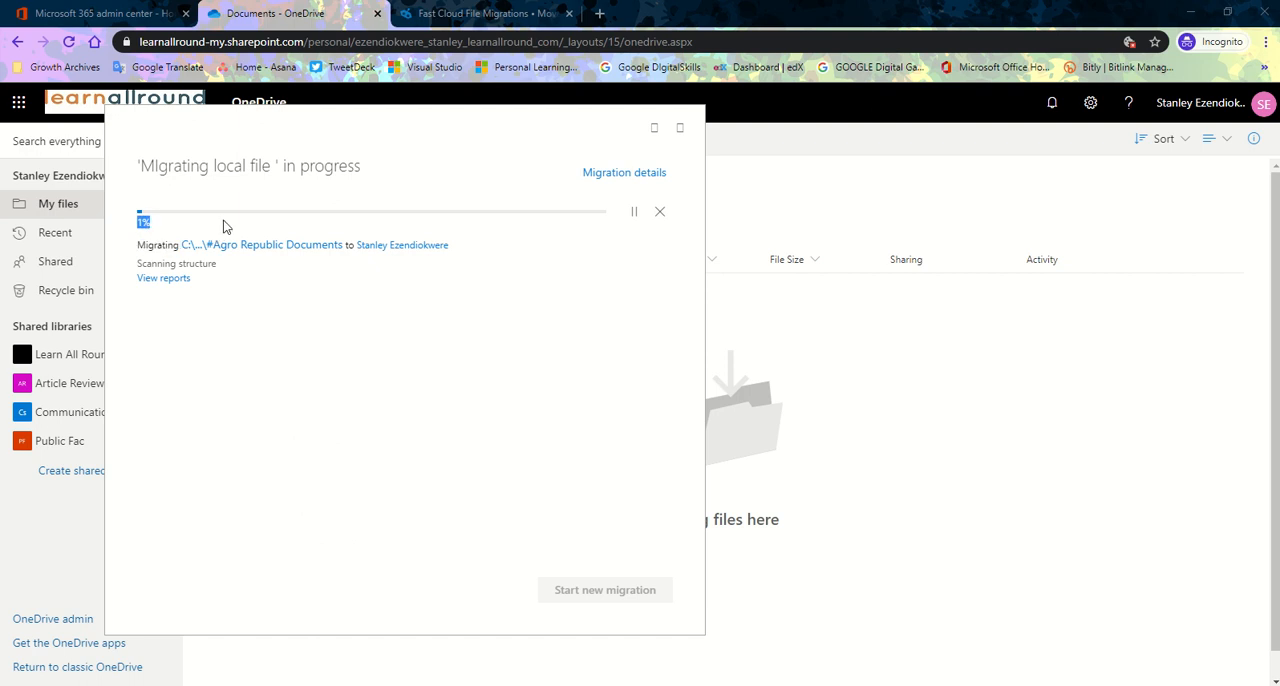
pyautogui.click(144, 222)
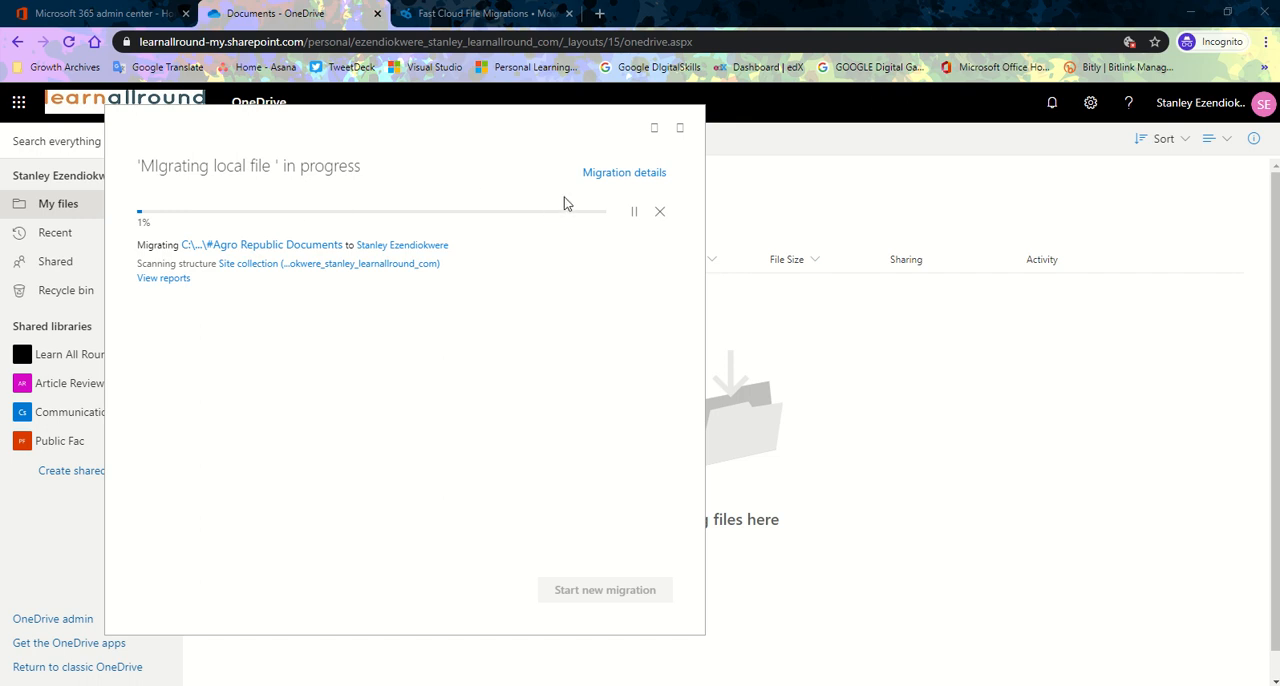
pyautogui.moveTo(636, 6)
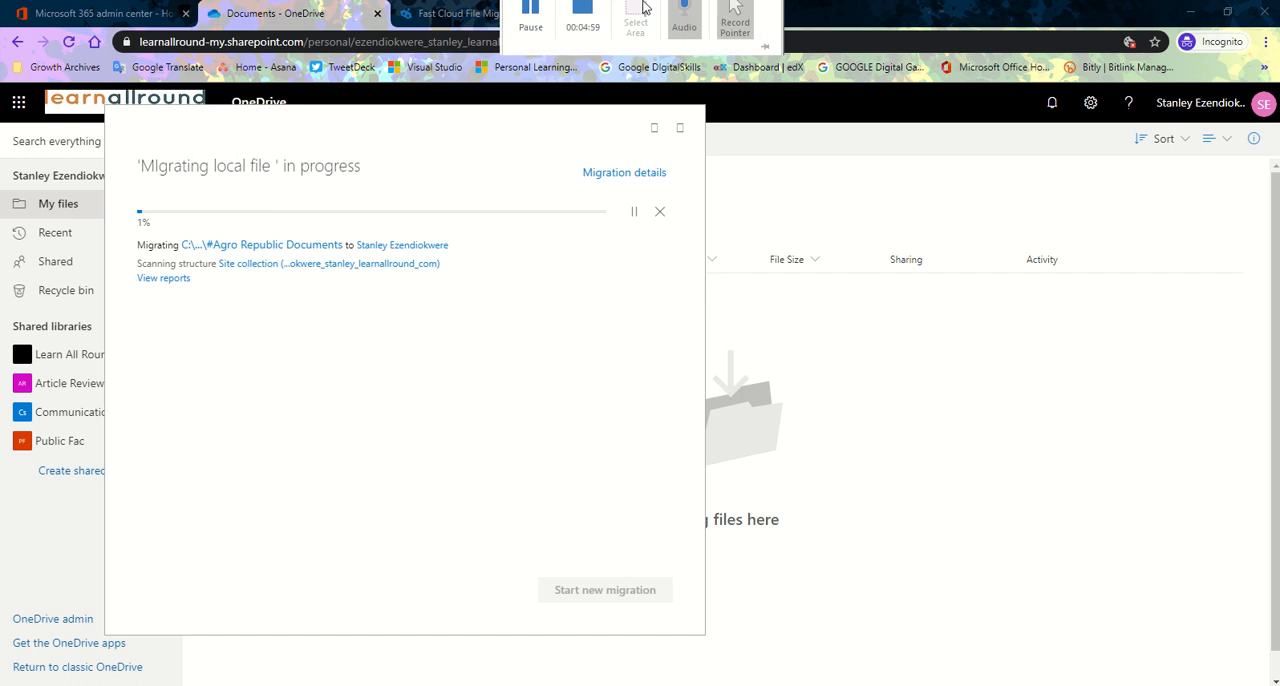